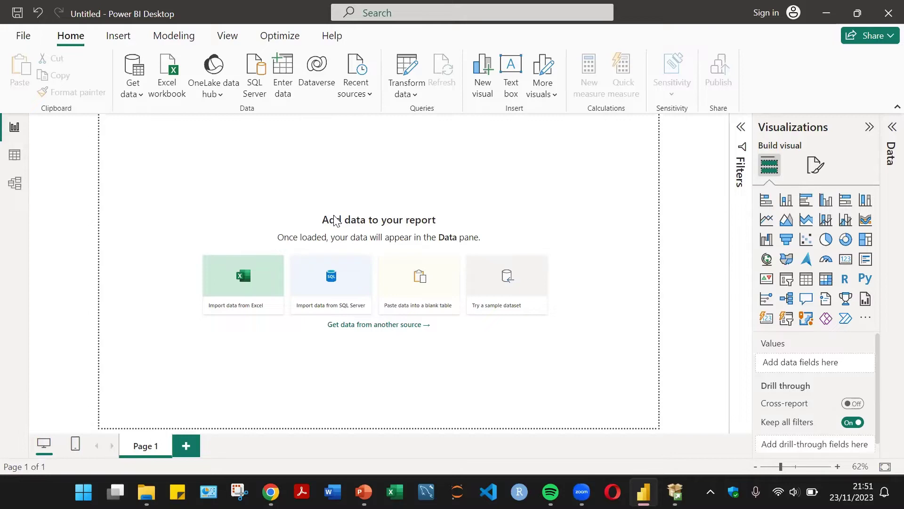
Browse the file-based data sources and start connecting to an Excel Workbook
{"action": "left_click", "coordinate": [132, 93]}
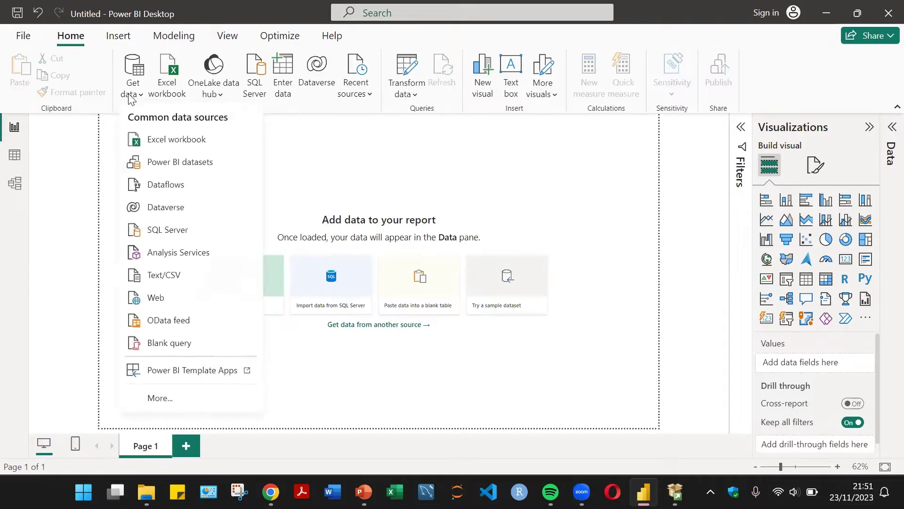
{"action": "left_click", "coordinate": [368, 183]}
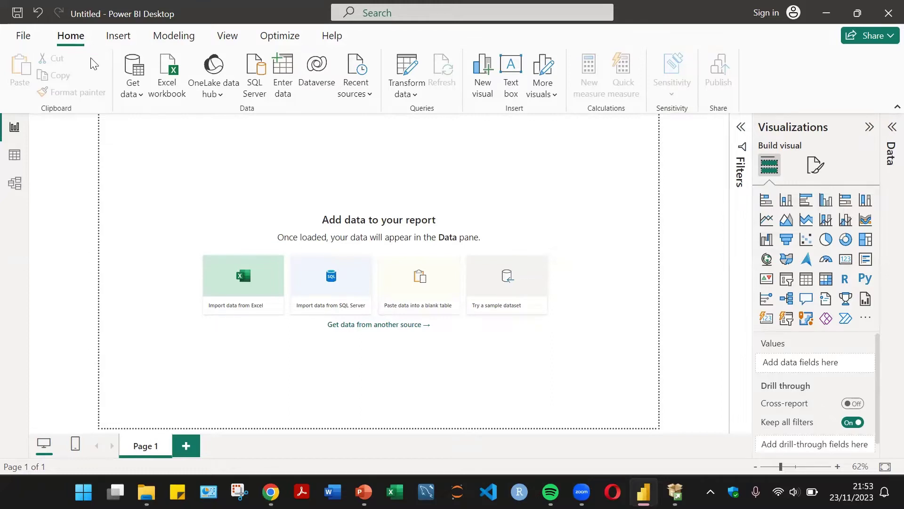
{"action": "left_click", "coordinate": [134, 92]}
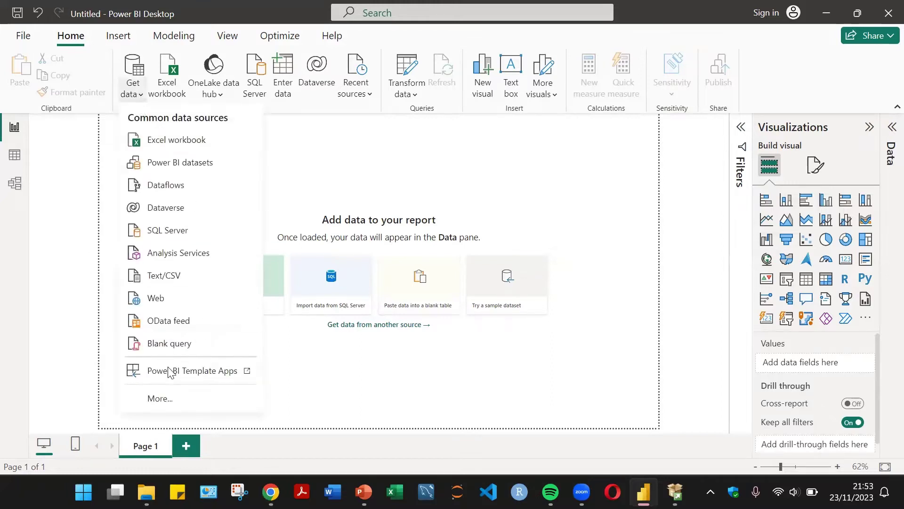
{"action": "left_click", "coordinate": [160, 398]}
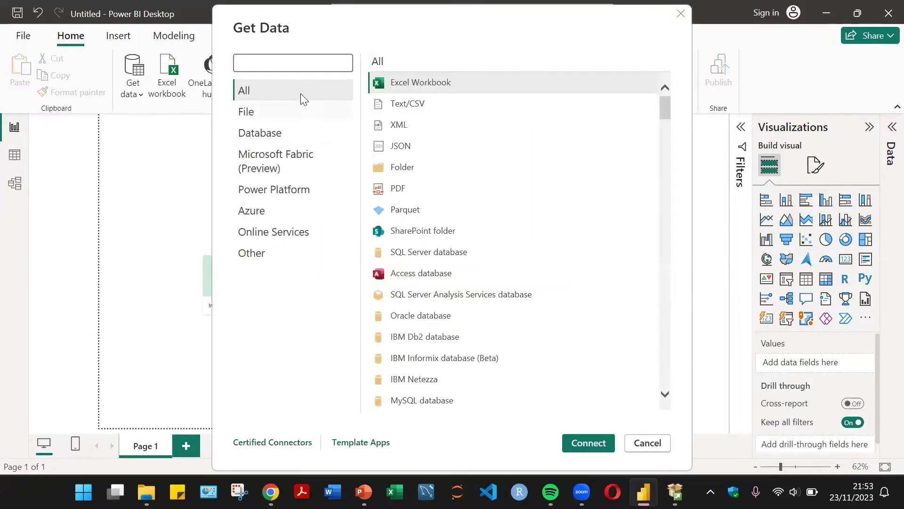
{"action": "left_click", "coordinate": [280, 114]}
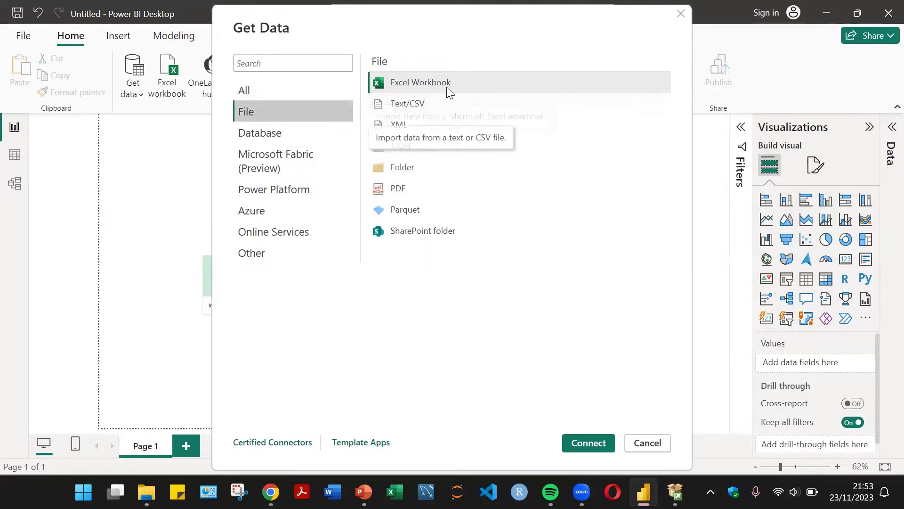
{"action": "left_click", "coordinate": [597, 441]}
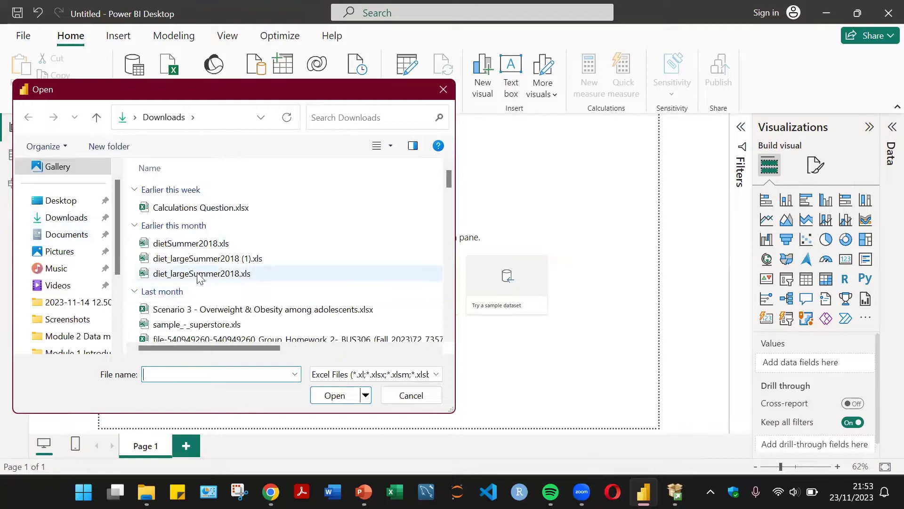
Find "superstore dataset.xls" in the Documents folder and open it as the data source
{"action": "left_click", "coordinate": [85, 239]}
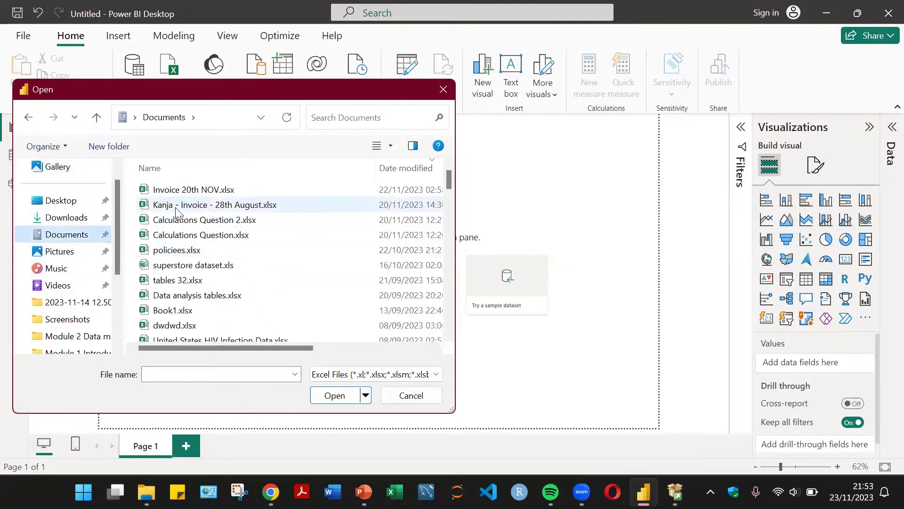
{"action": "scroll", "coordinate": [198, 255], "scroll_direction": "down", "scroll_amount": 5}
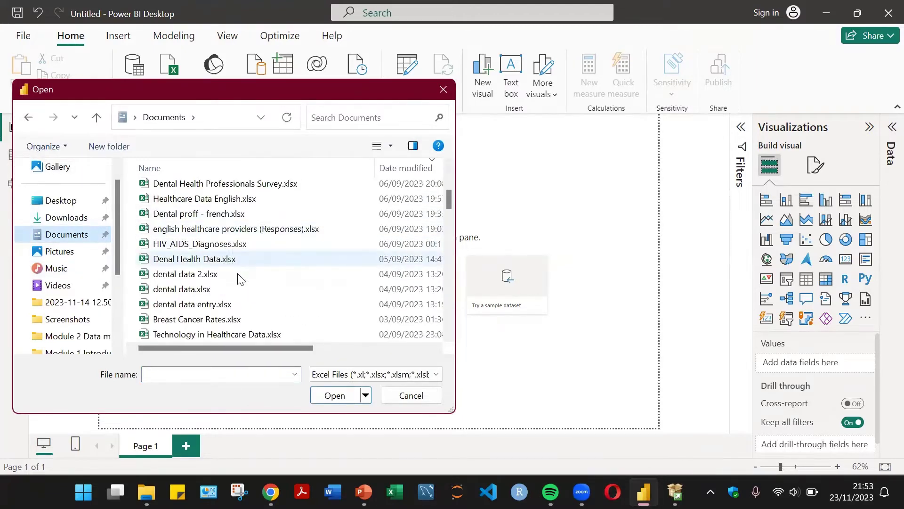
{"action": "scroll", "coordinate": [236, 292], "scroll_direction": "down", "scroll_amount": 2}
{"action": "scroll", "coordinate": [243, 277], "scroll_direction": "down", "scroll_amount": 3}
{"action": "scroll", "coordinate": [246, 263], "scroll_direction": "down", "scroll_amount": 5}
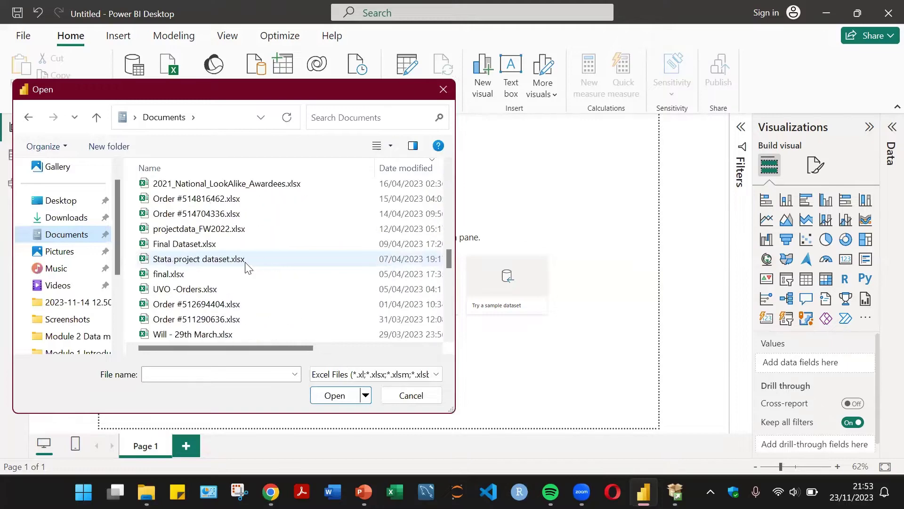
{"action": "scroll", "coordinate": [246, 266], "scroll_direction": "up", "scroll_amount": 10}
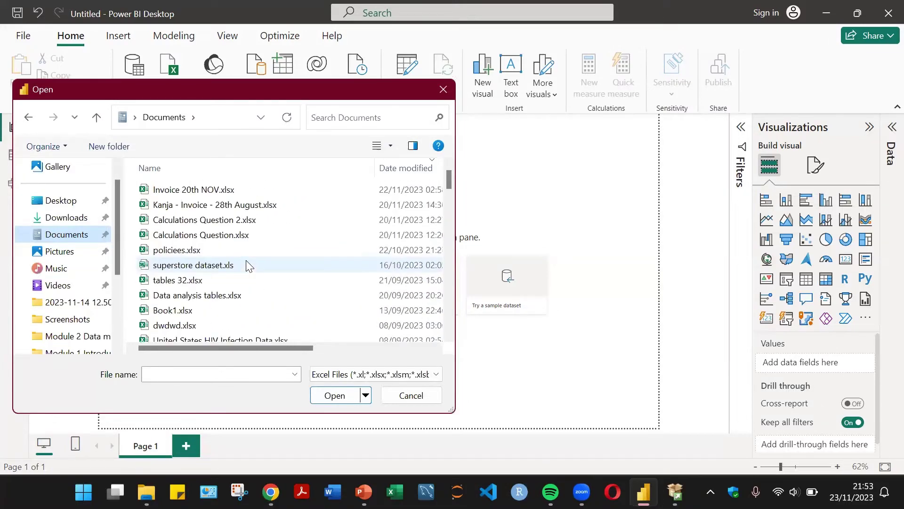
{"action": "double_click", "coordinate": [232, 265]}
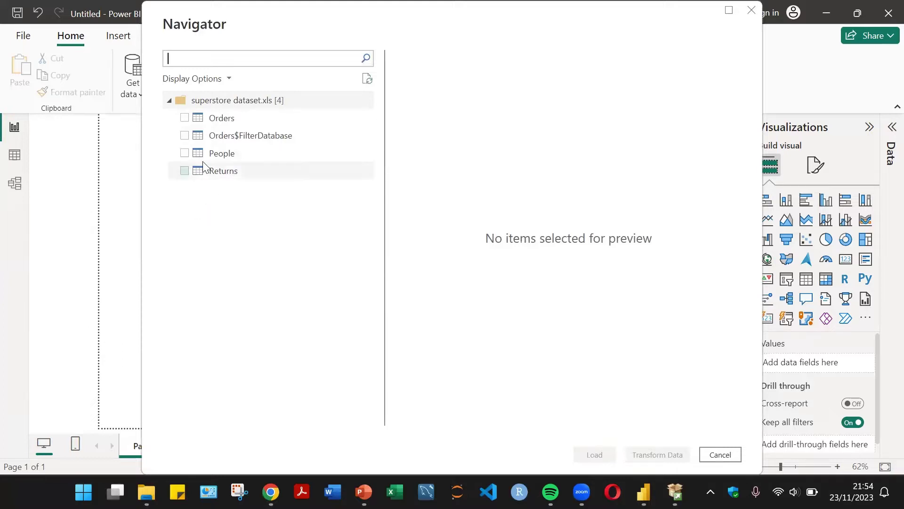
Select the Orders table, preview its columns through Profit, and open it for transformation in Power Query Editor
{"action": "left_click", "coordinate": [184, 119]}
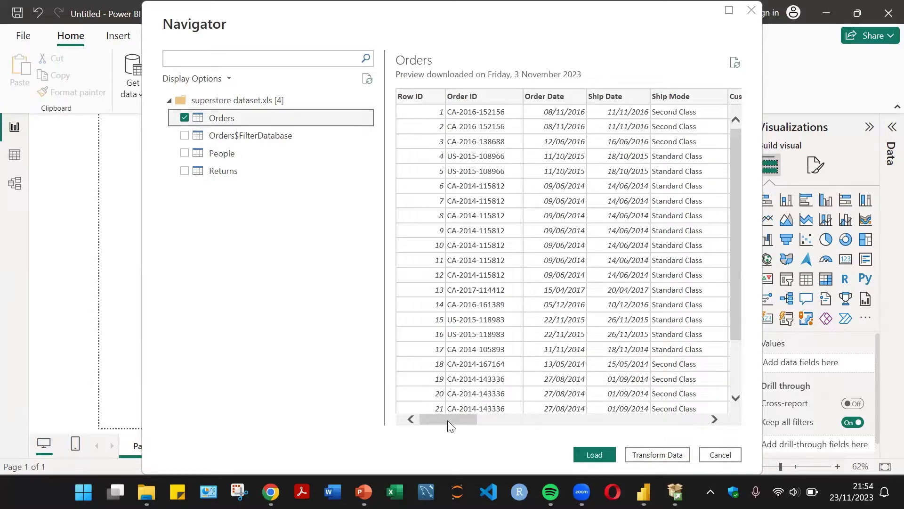
{"action": "left_click_drag", "start_coordinate": [447, 420], "coordinate": [676, 416]}
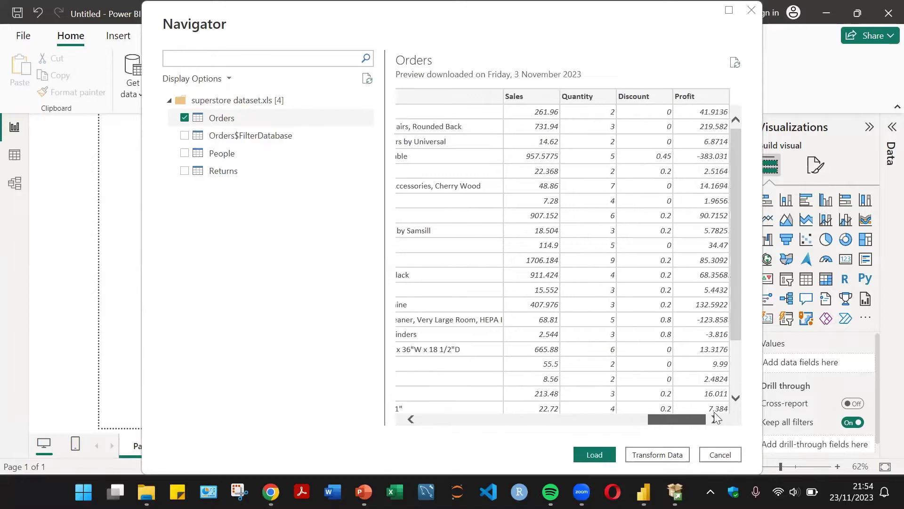
{"action": "left_click", "coordinate": [656, 455]}
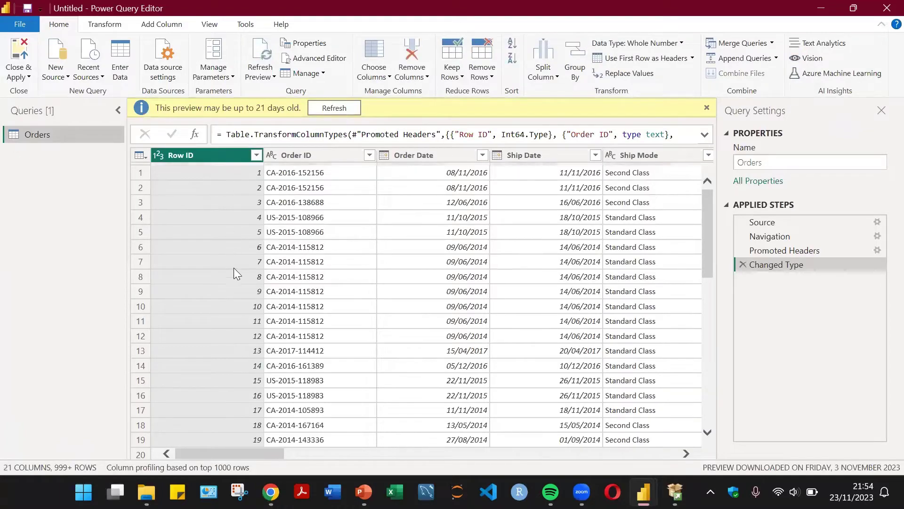
Filter out Row ID 1 and remove the Row ID column from the Orders query
{"action": "left_click", "coordinate": [256, 155]}
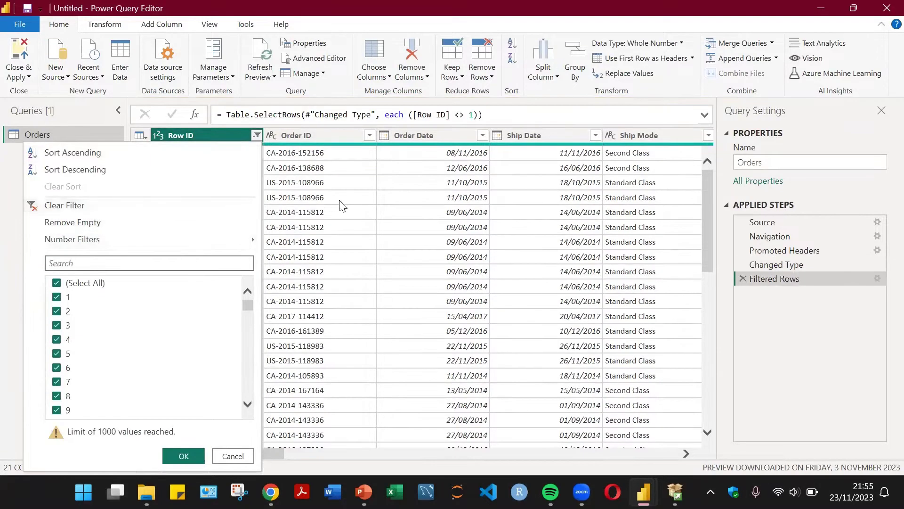
{"action": "left_click", "coordinate": [221, 135]}
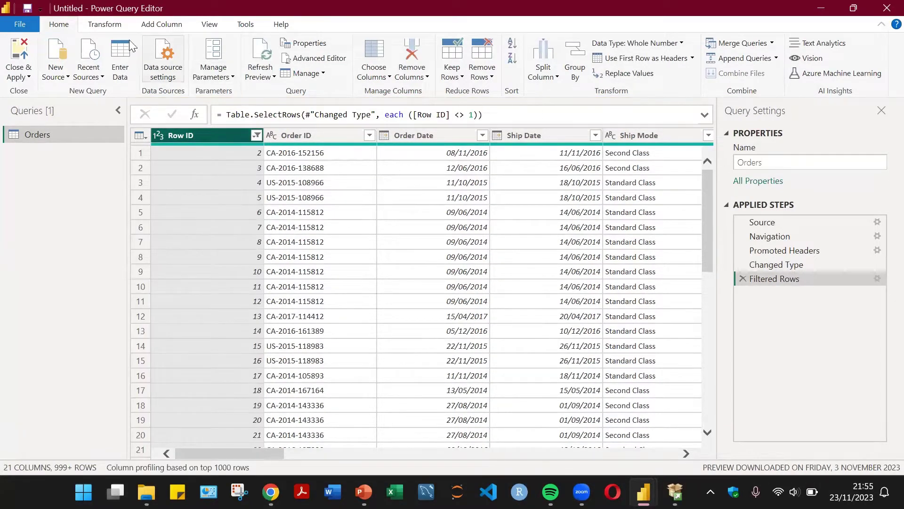
{"action": "left_click", "coordinate": [419, 73]}
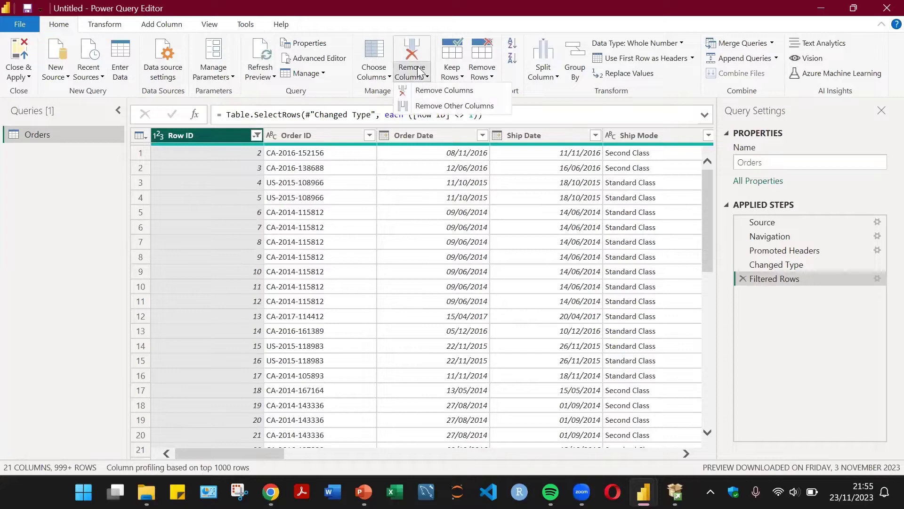
{"action": "left_click", "coordinate": [424, 91]}
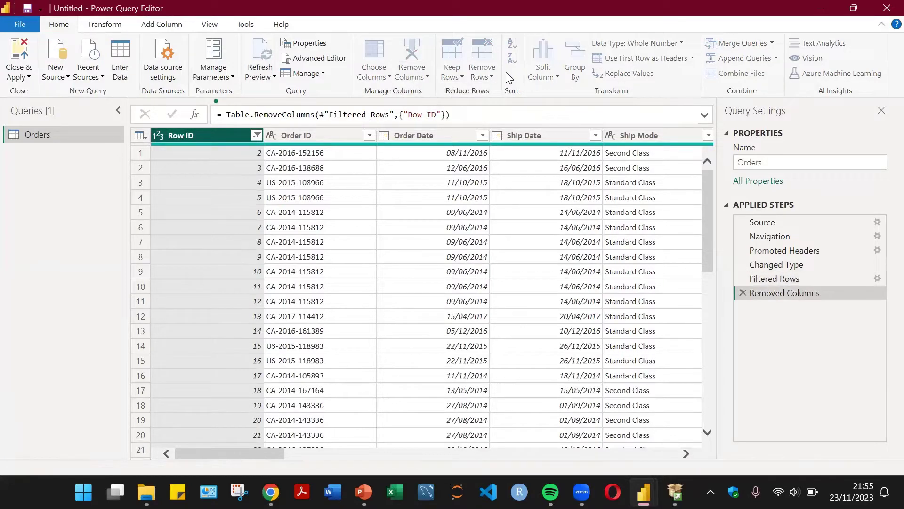
Inspect the customer and location columns and review the data type options for the Country column
{"action": "mouse_move", "coordinate": [269, 491]}
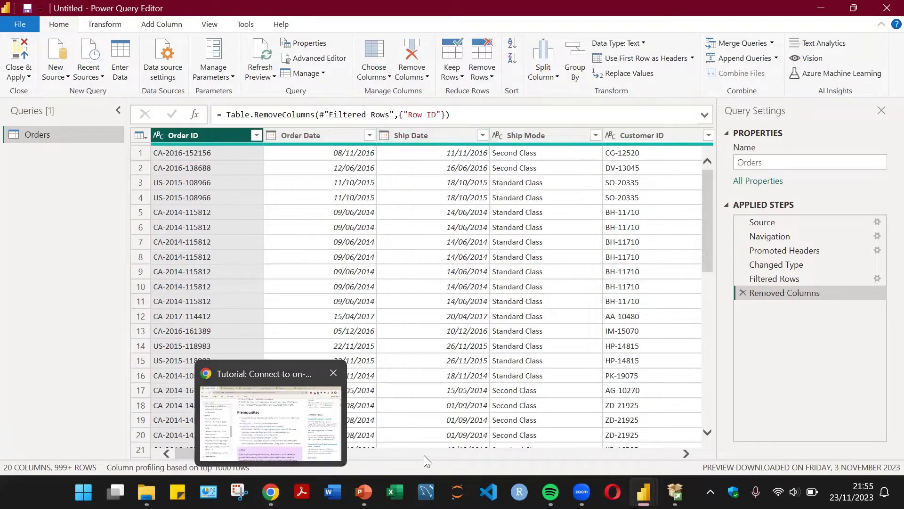
{"action": "left_click_drag", "start_coordinate": [288, 453], "coordinate": [358, 451]}
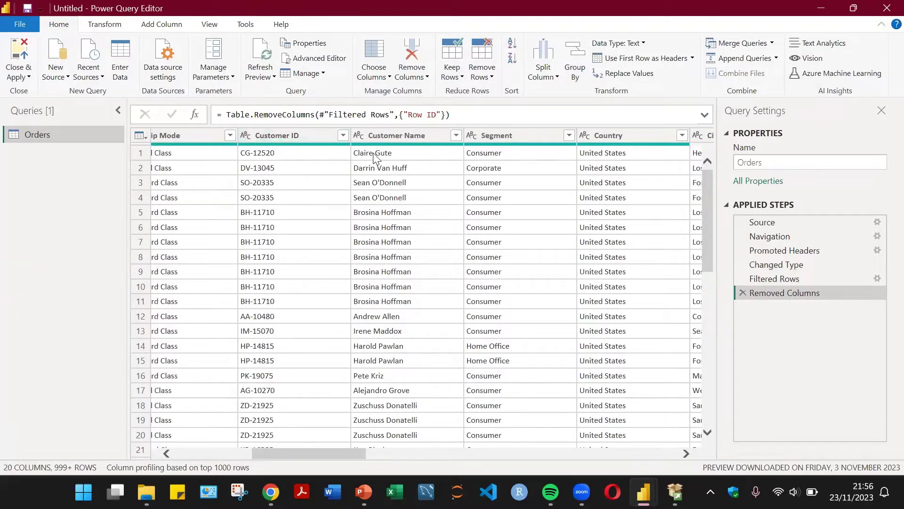
{"action": "left_click", "coordinate": [589, 135]}
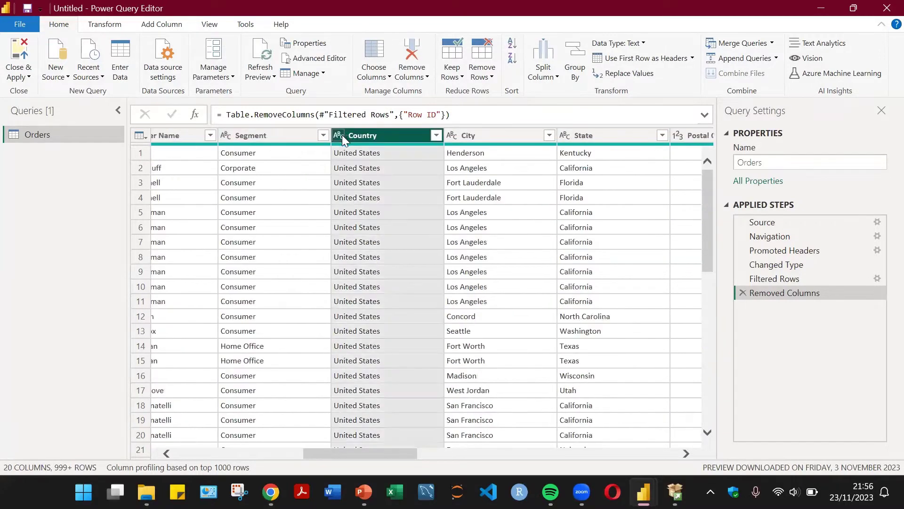
{"action": "left_click", "coordinate": [342, 135]}
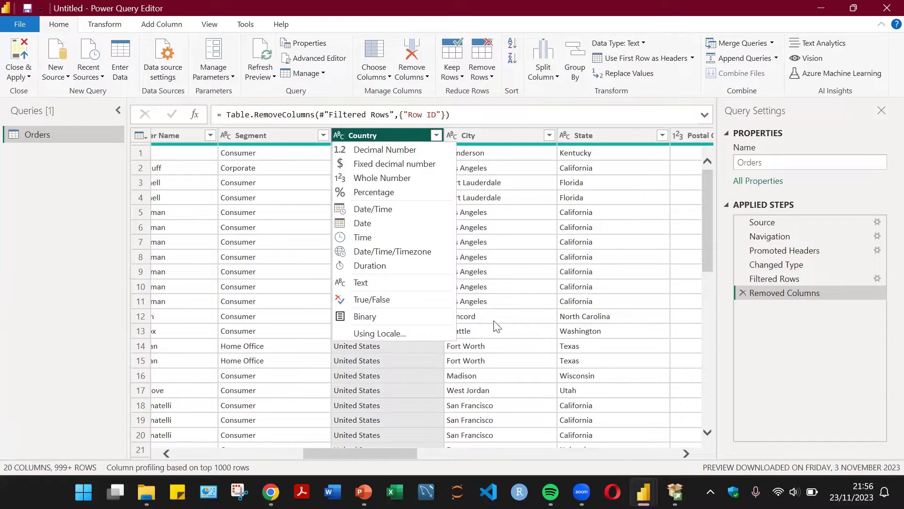
{"action": "left_click", "coordinate": [508, 187]}
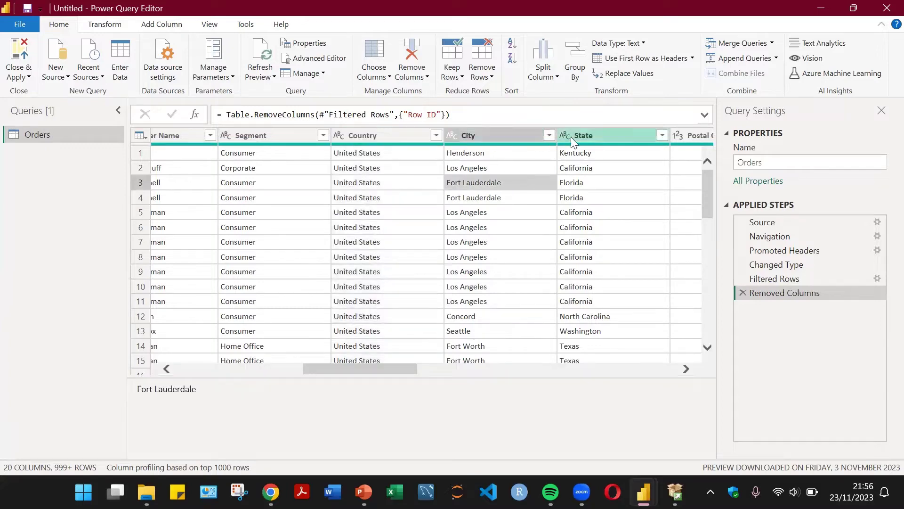
Change the Sales column's data type to Fixed decimal number
{"action": "left_click_drag", "start_coordinate": [379, 369], "coordinate": [511, 383]}
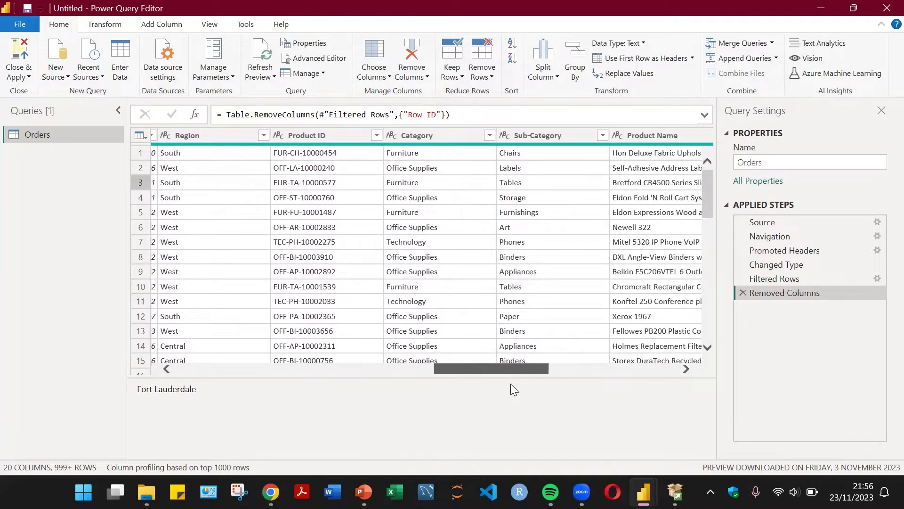
{"action": "left_click_drag", "start_coordinate": [511, 383], "coordinate": [599, 381]}
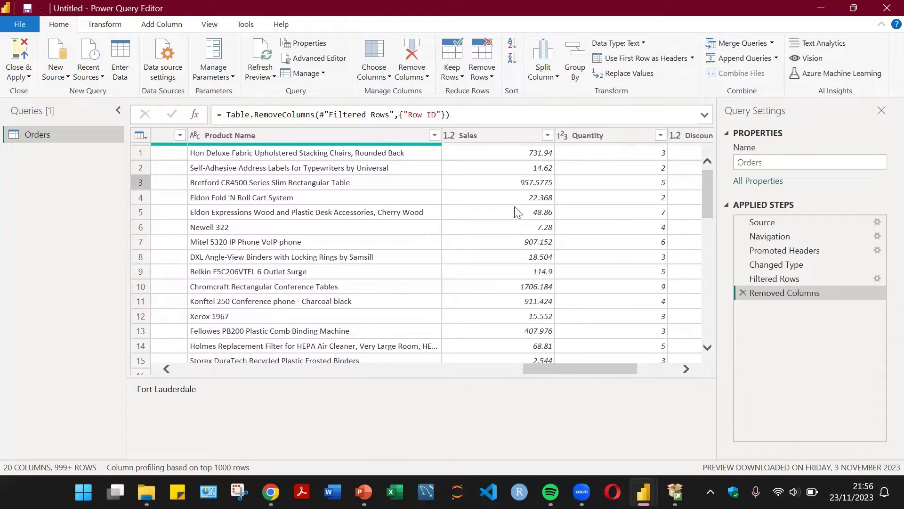
{"action": "left_click", "coordinate": [548, 135]}
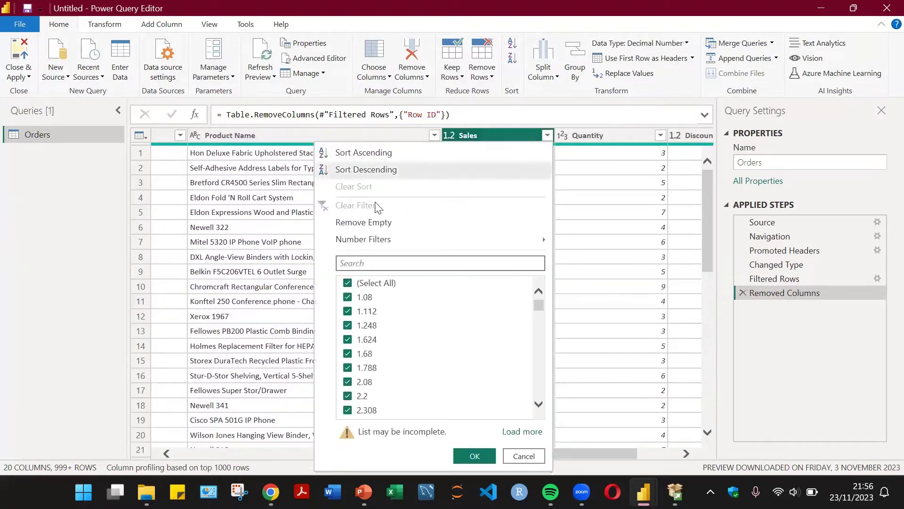
{"action": "left_click", "coordinate": [613, 227]}
{"action": "left_click", "coordinate": [450, 137]}
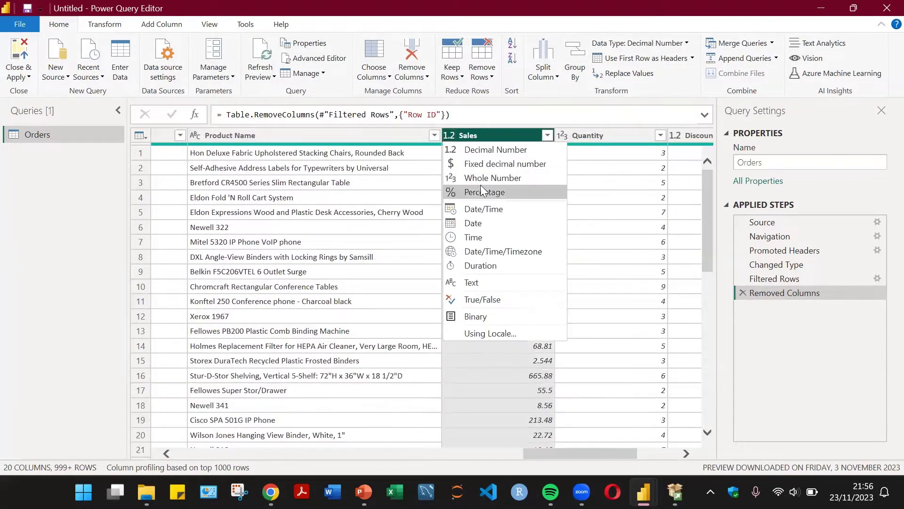
{"action": "left_click", "coordinate": [492, 163]}
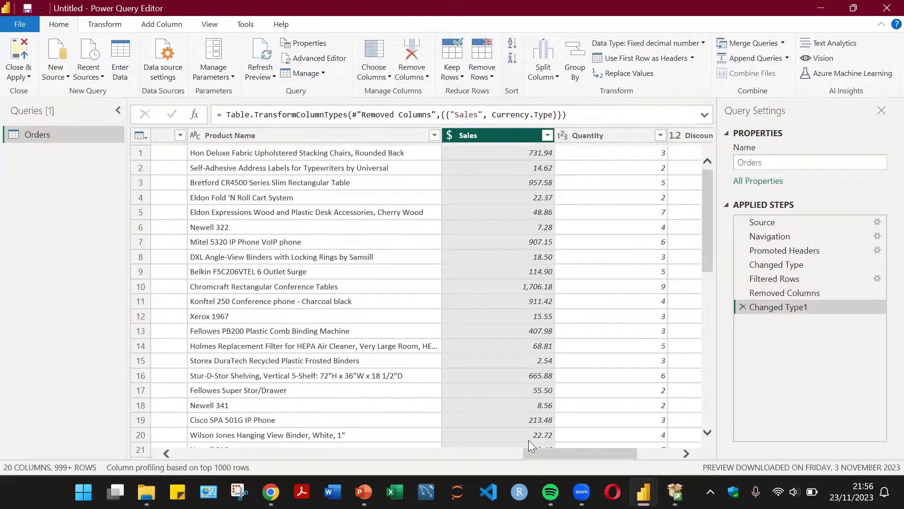
Review the data type options for the Quantity and Discount columns without changing either
{"action": "left_click_drag", "start_coordinate": [550, 452], "coordinate": [595, 448]}
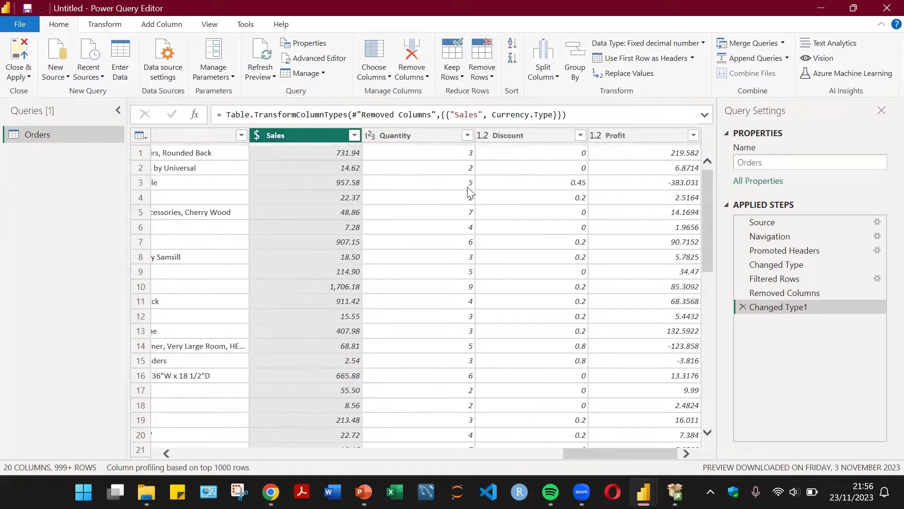
{"action": "left_click", "coordinate": [372, 135]}
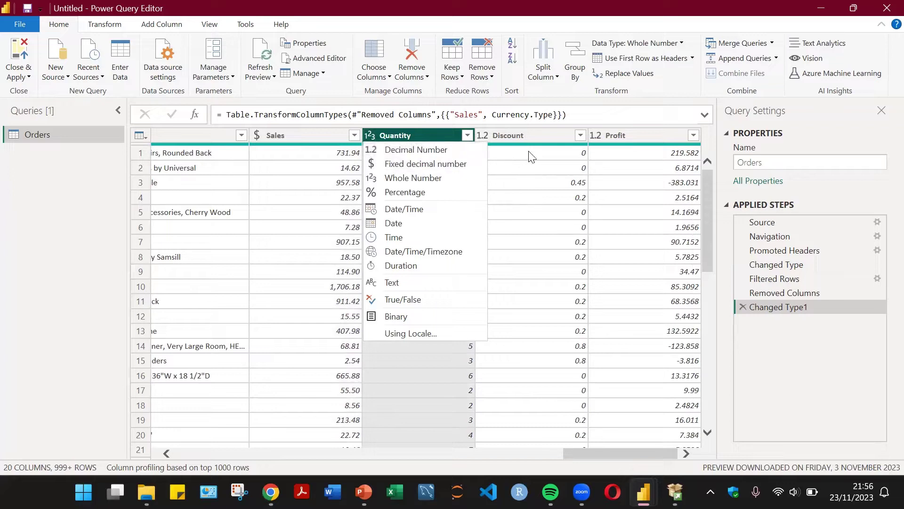
{"action": "left_click", "coordinate": [508, 136]}
{"action": "left_click", "coordinate": [484, 134]}
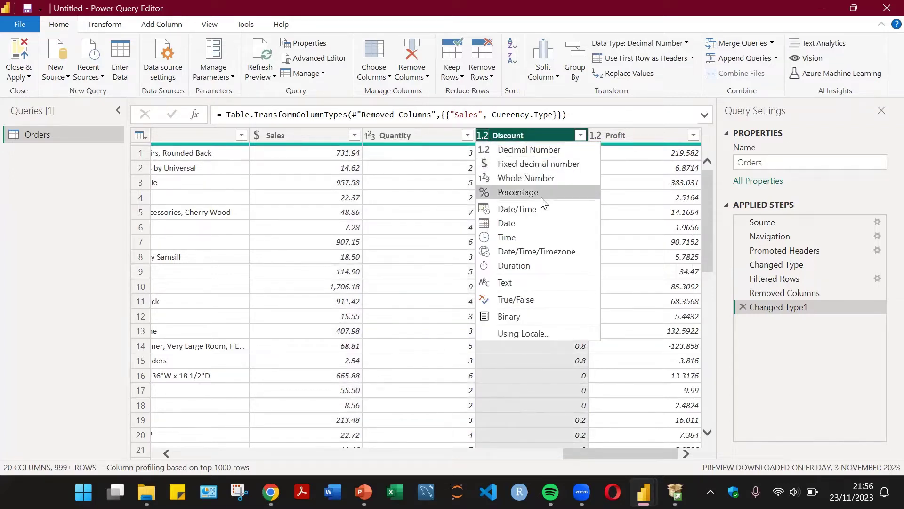
{"action": "left_click", "coordinate": [639, 215]}
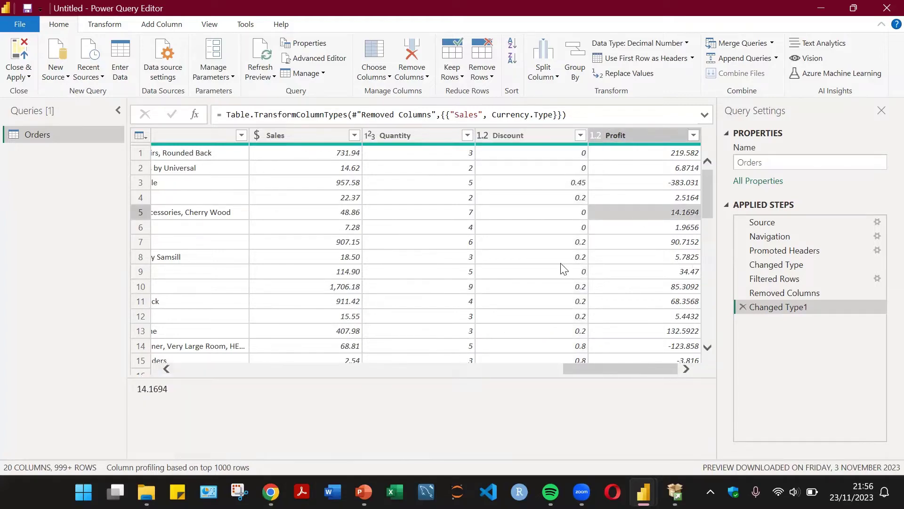
Change the Profit column's data type to Fixed decimal number and hide the query settings
{"action": "scroll", "coordinate": [562, 266], "scroll_direction": "down", "scroll_amount": 12}
{"action": "scroll", "coordinate": [564, 270], "scroll_direction": "down", "scroll_amount": 8}
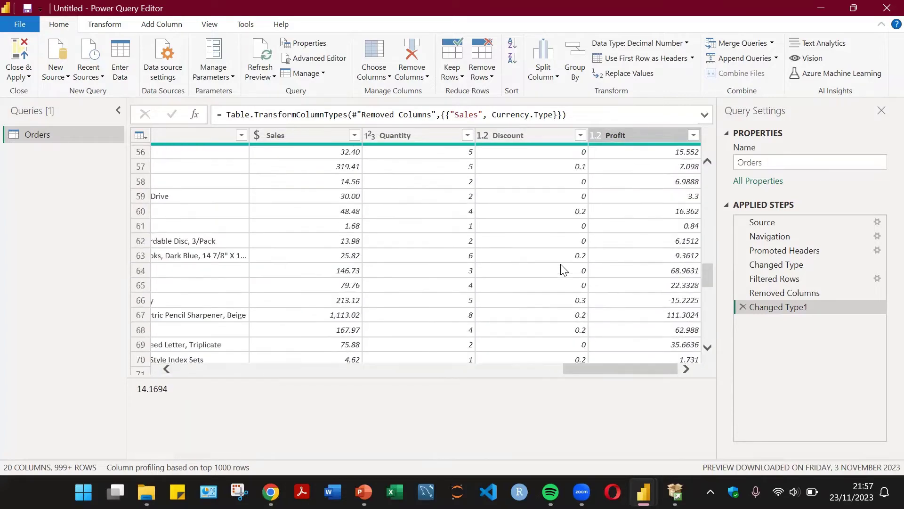
{"action": "scroll", "coordinate": [564, 270], "scroll_direction": "up", "scroll_amount": 7}
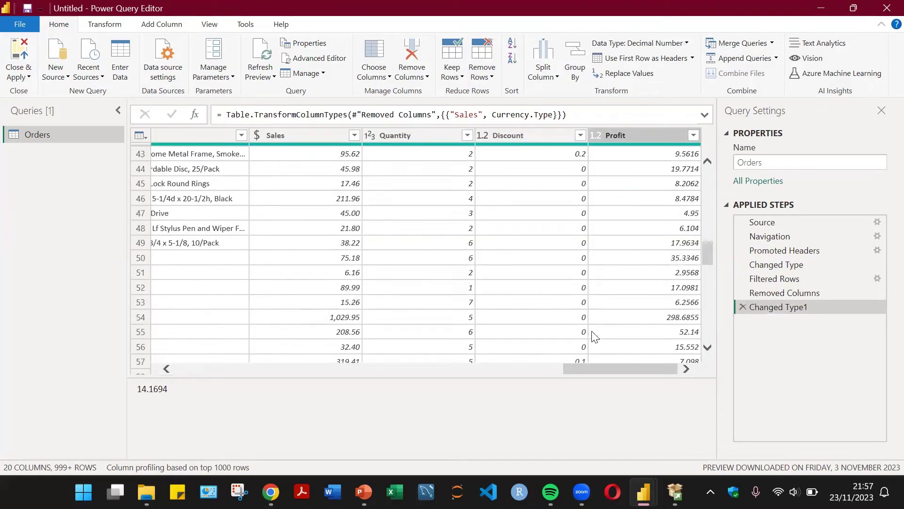
{"action": "left_click", "coordinate": [597, 135]}
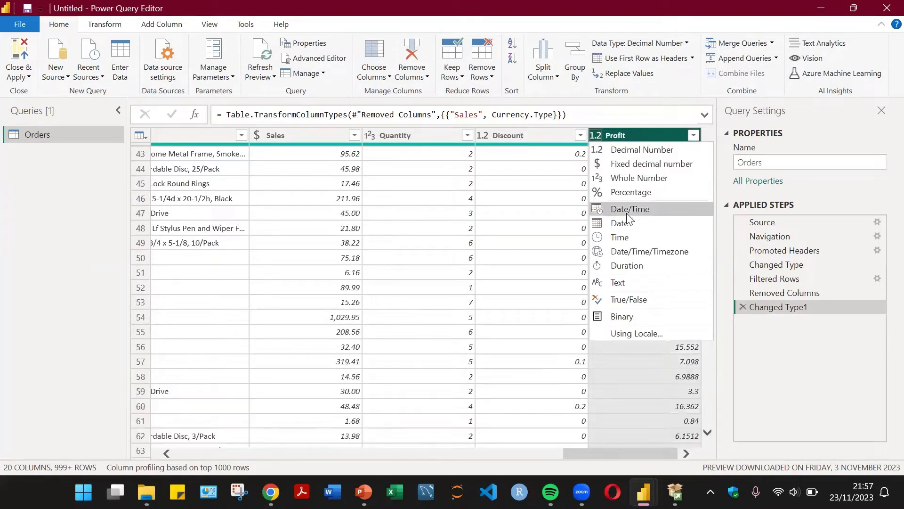
{"action": "left_click", "coordinate": [664, 165]}
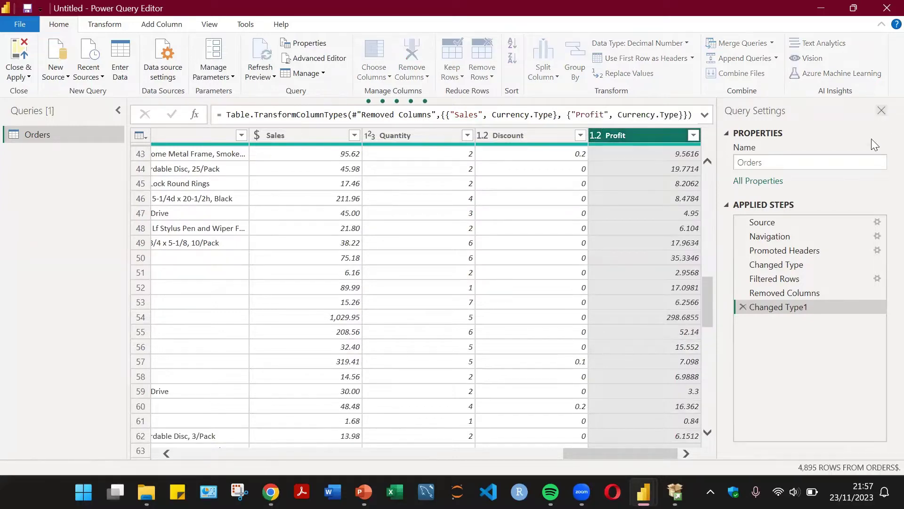
{"action": "left_click", "coordinate": [881, 111]}
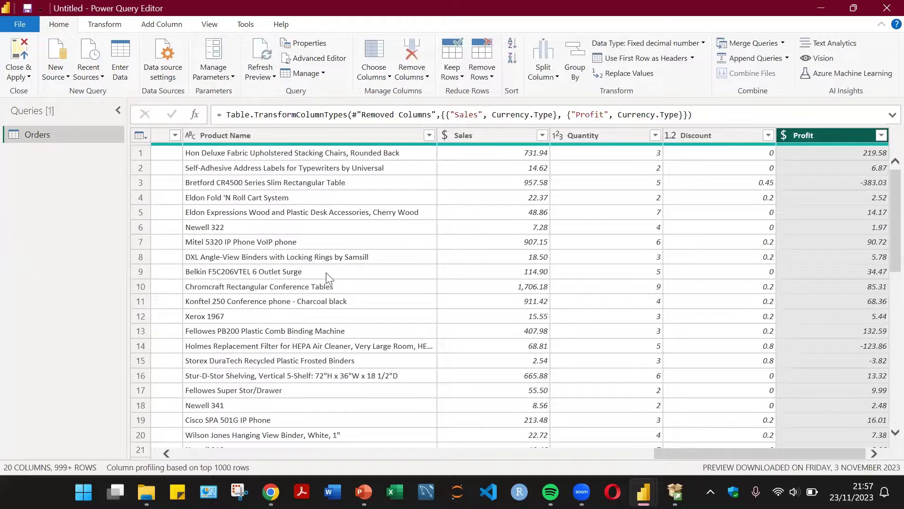
Apply the Orders query changes to the model and display the loaded Orders table's data
{"action": "scroll", "coordinate": [438, 266], "scroll_direction": "down", "scroll_amount": 8}
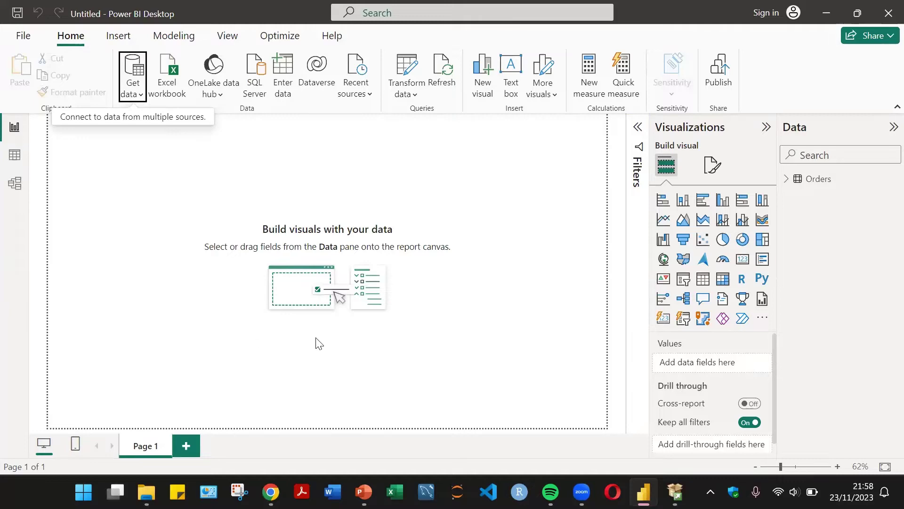
{"action": "left_click", "coordinate": [15, 155]}
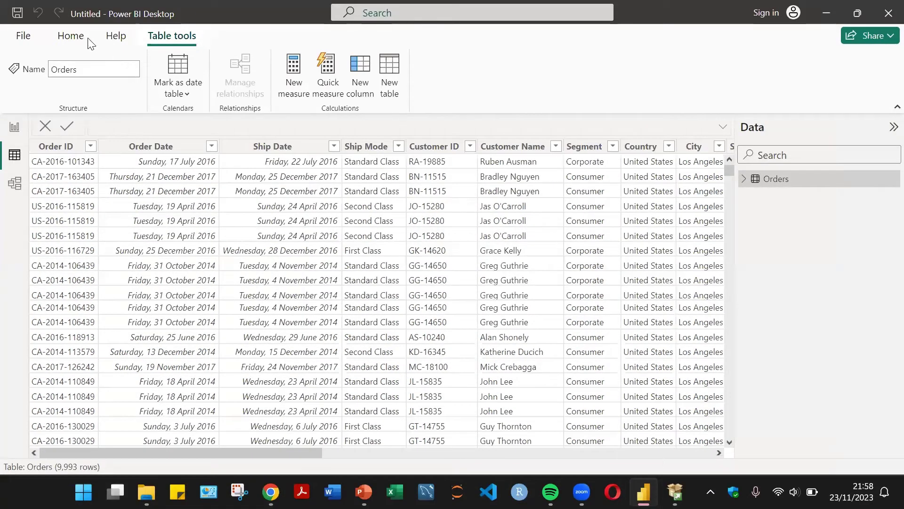
Connect to shopping trends.csv in Documents as a Text/CSV source and bring it into Power Query for transformation
{"action": "left_click", "coordinate": [99, 91]}
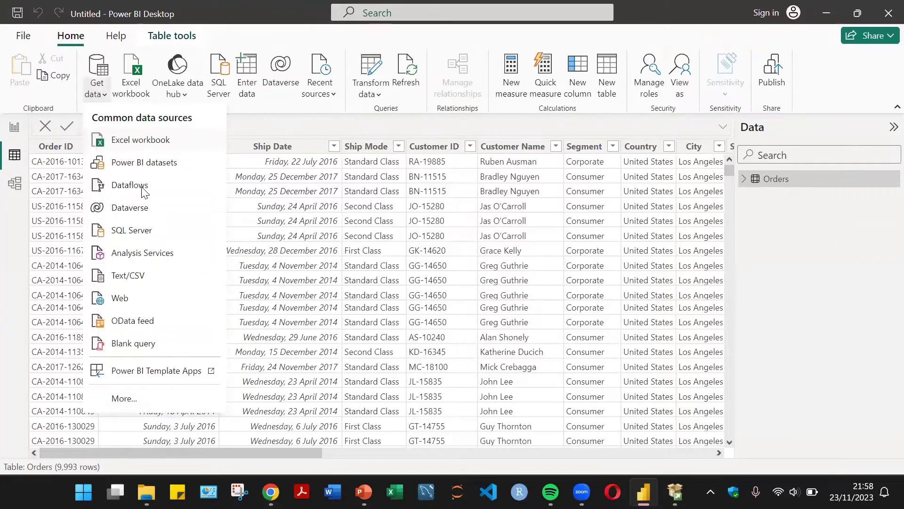
{"action": "left_click", "coordinate": [125, 399]}
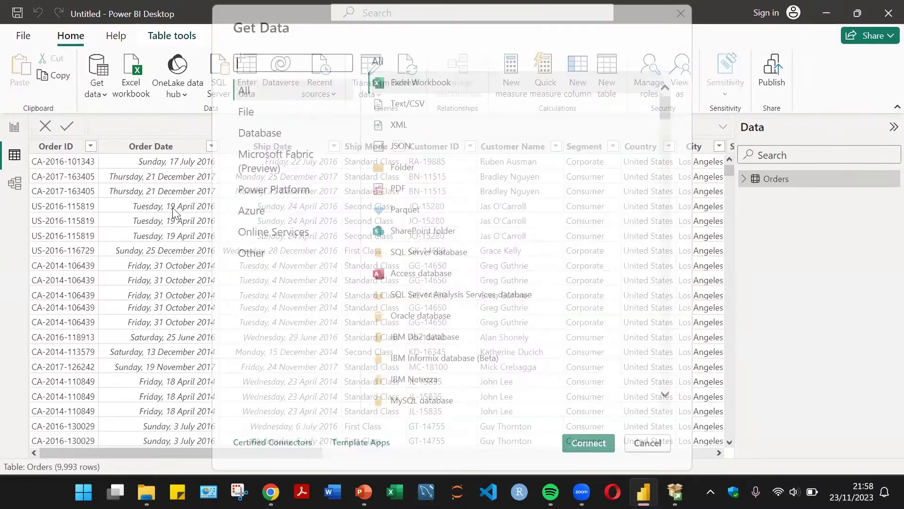
{"action": "left_click", "coordinate": [273, 114]}
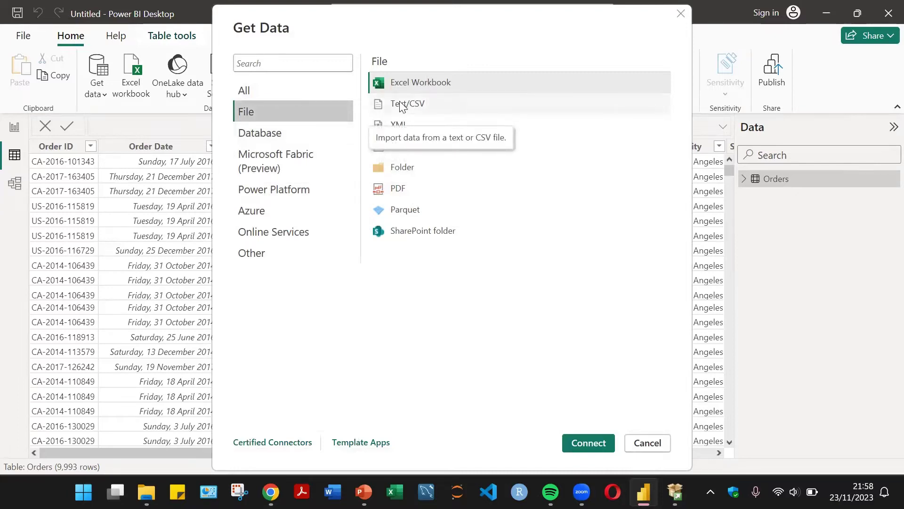
{"action": "double_click", "coordinate": [402, 106]}
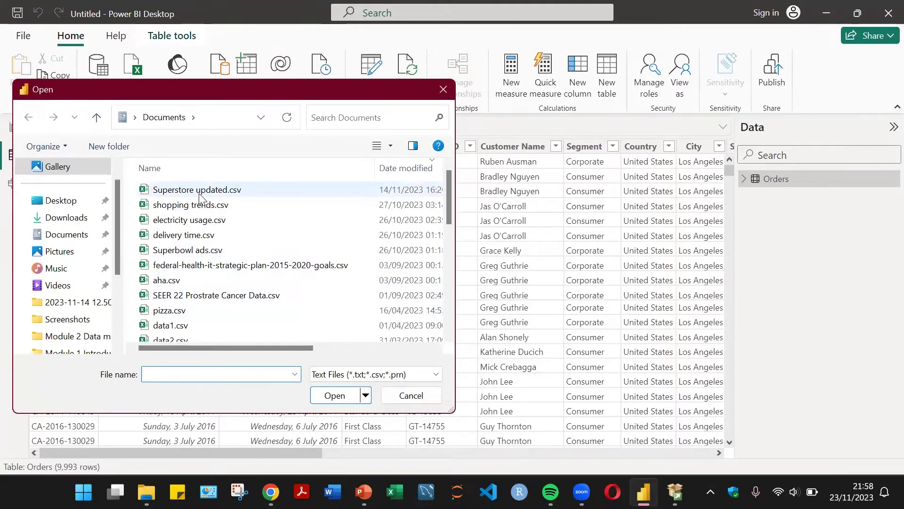
{"action": "double_click", "coordinate": [218, 209]}
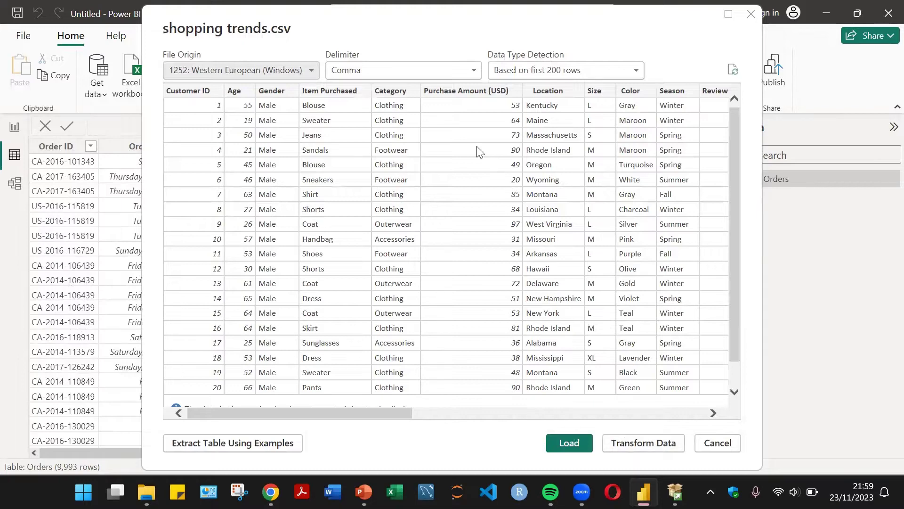
{"action": "left_click", "coordinate": [665, 446]}
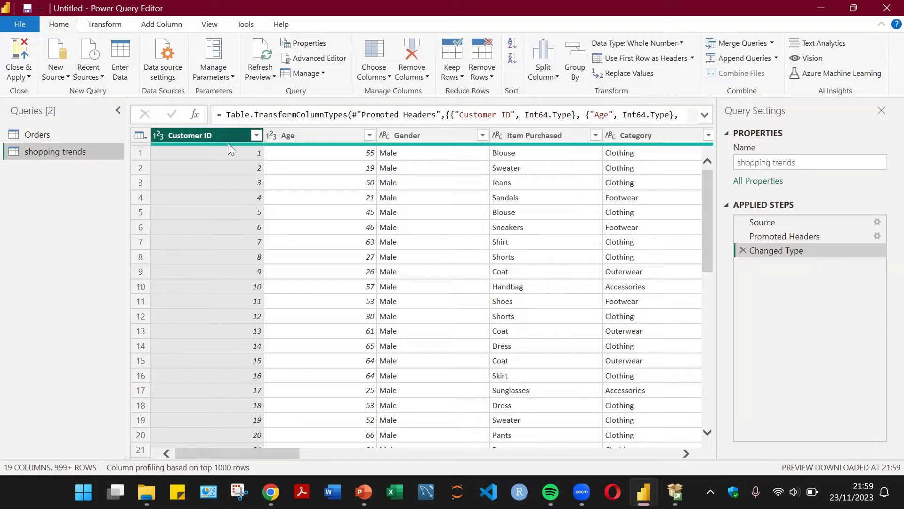
Remove the Customer ID column from the shopping trends query and set Purchase Amount (USD) to Fixed decimal number
{"action": "left_click", "coordinate": [422, 66]}
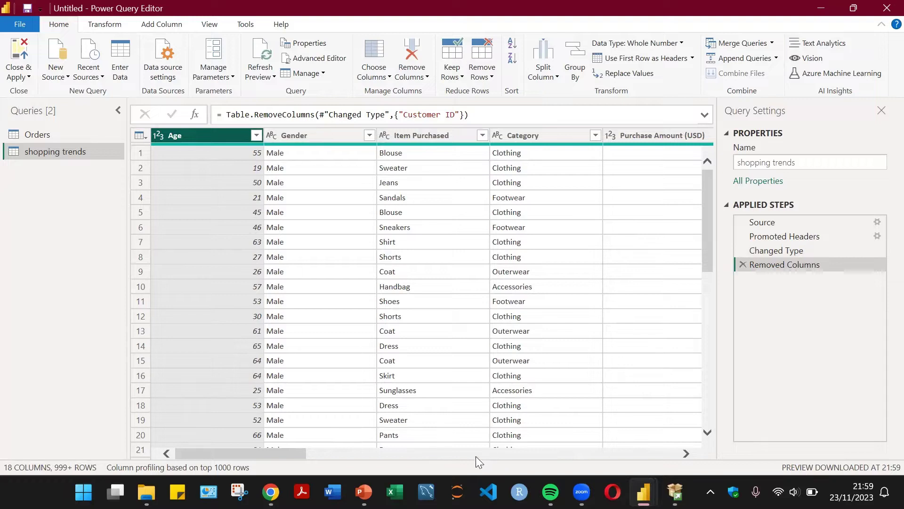
{"action": "left_click_drag", "start_coordinate": [296, 453], "coordinate": [360, 455]}
{"action": "left_click", "coordinate": [343, 137]}
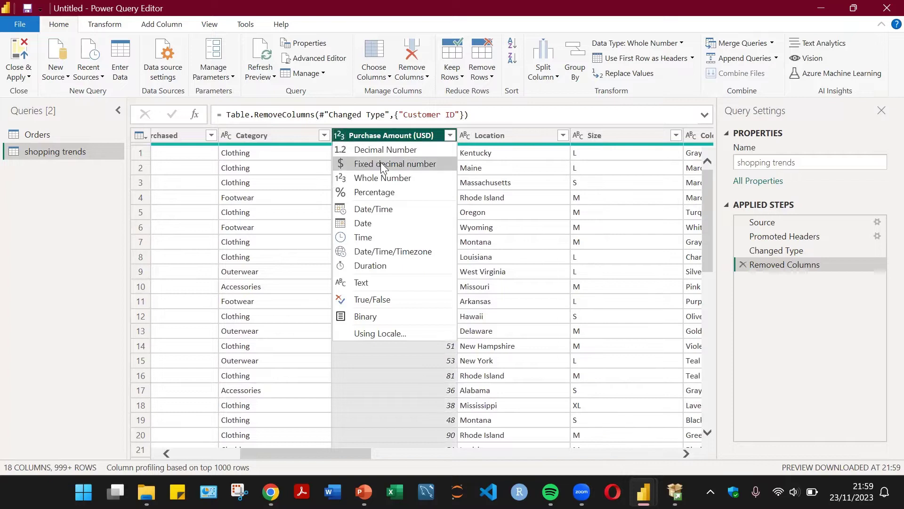
{"action": "left_click", "coordinate": [380, 162]}
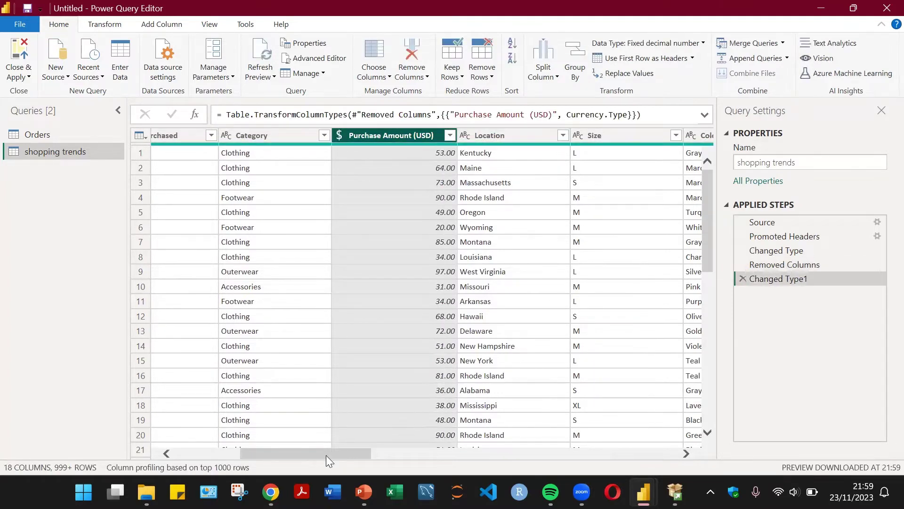
Apply the shopping trends query changes to the model and display the loaded shopping trends table's data
{"action": "left_click_drag", "start_coordinate": [327, 455], "coordinate": [456, 464]}
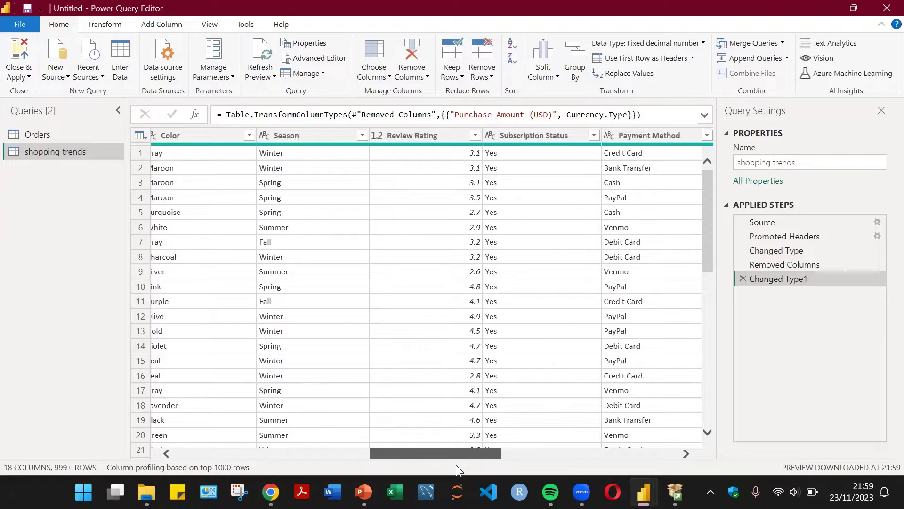
{"action": "left_click_drag", "start_coordinate": [456, 464], "coordinate": [179, 435]}
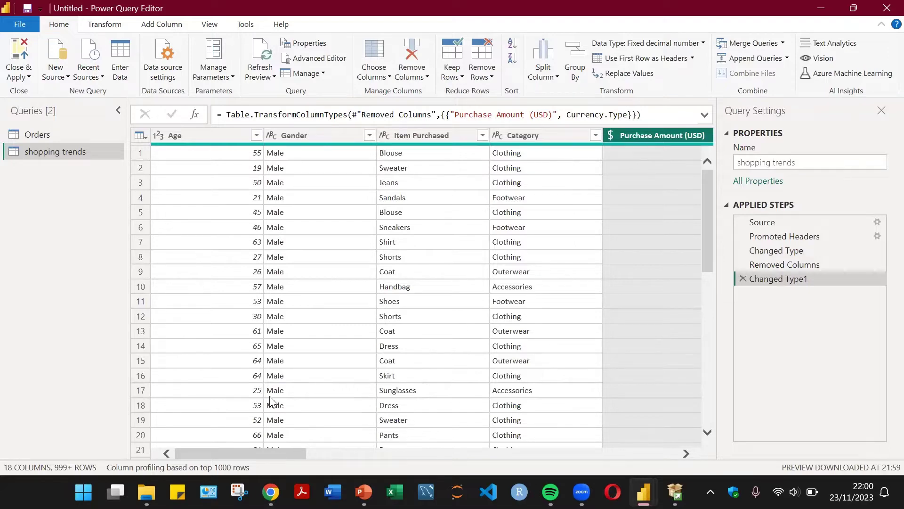
{"action": "left_click_drag", "start_coordinate": [297, 457], "coordinate": [374, 445]}
{"action": "left_click_drag", "start_coordinate": [373, 444], "coordinate": [359, 428]}
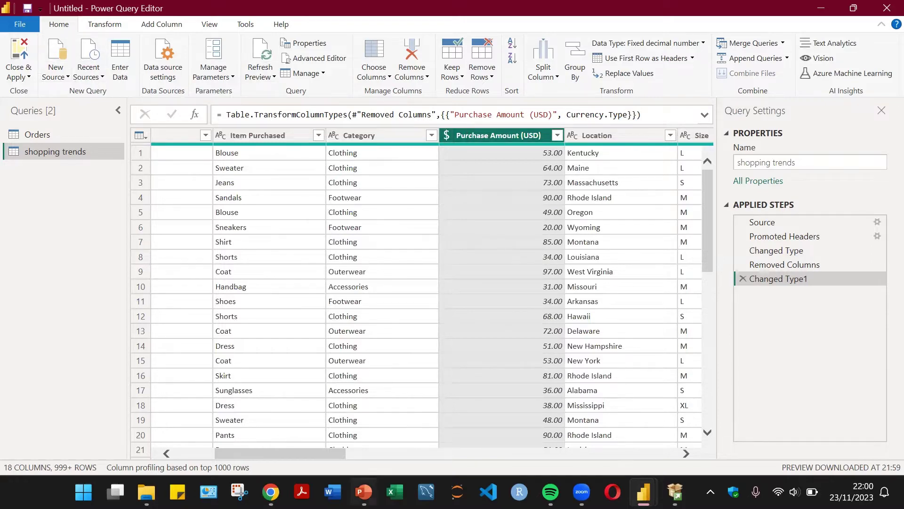
{"action": "left_click_drag", "start_coordinate": [304, 453], "coordinate": [198, 464]}
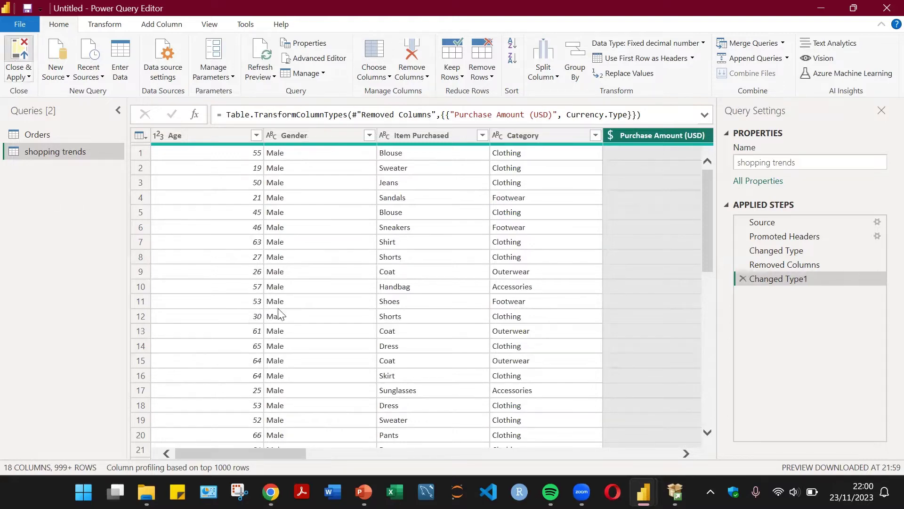
{"action": "key", "text": "alt+F4"}
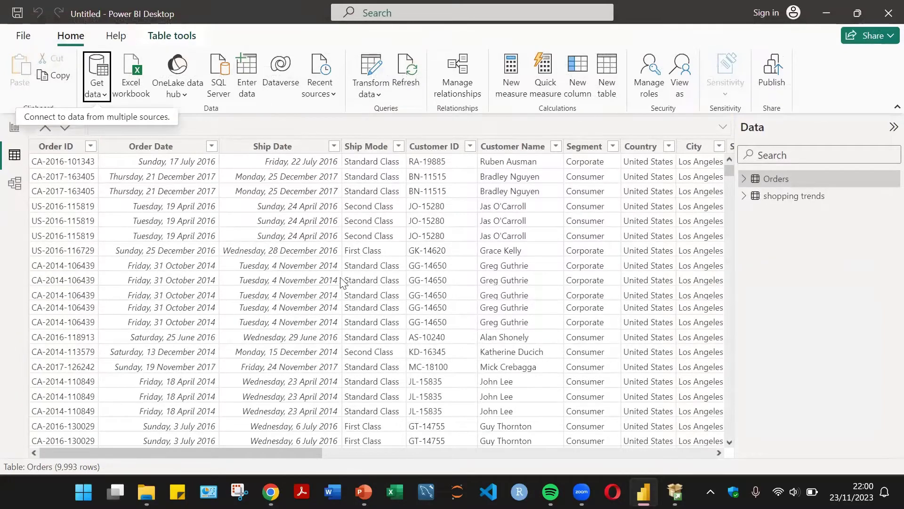
{"action": "scroll", "coordinate": [669, 306], "scroll_direction": "down", "scroll_amount": 9}
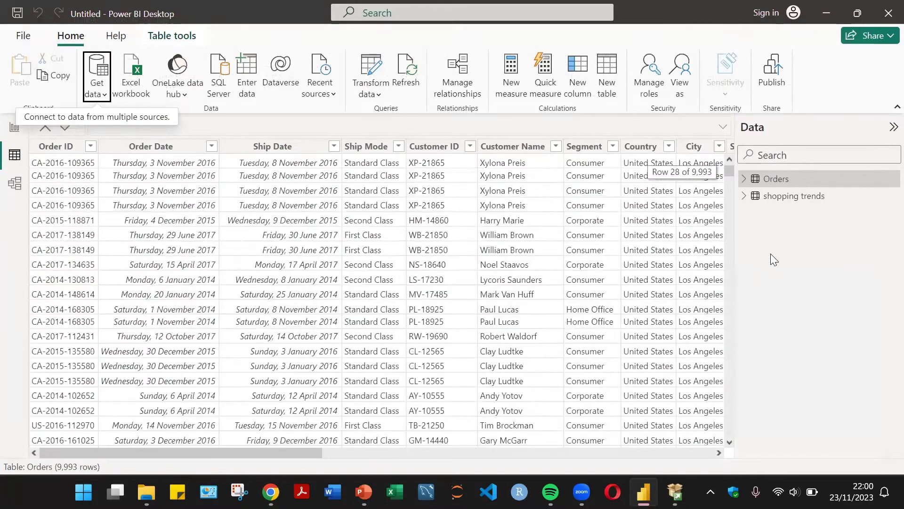
{"action": "left_click", "coordinate": [802, 199]}
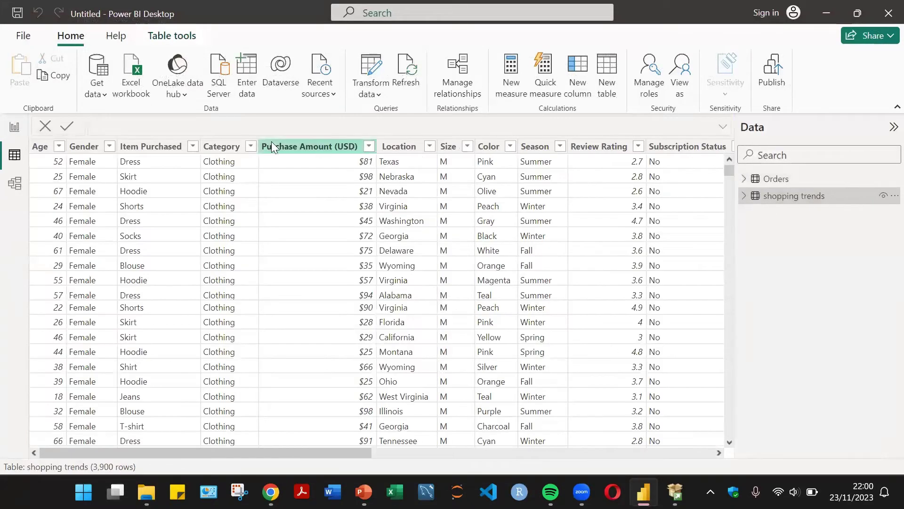
Examine the file and database connectors offered in the full list of data sources
{"action": "left_click", "coordinate": [97, 82]}
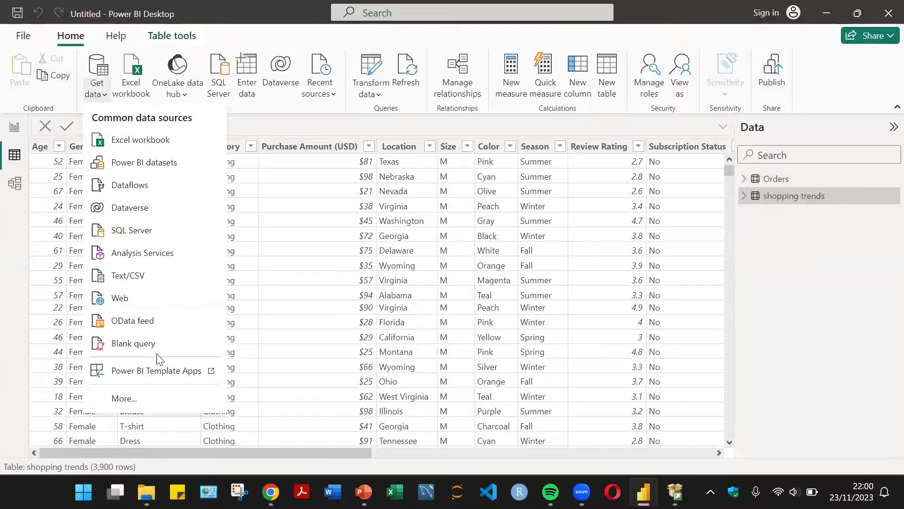
{"action": "left_click", "coordinate": [132, 399]}
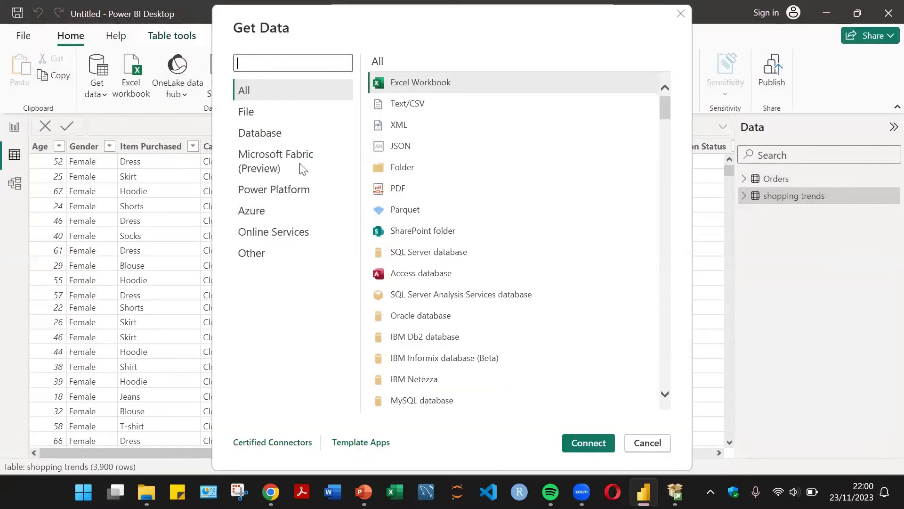
{"action": "left_click", "coordinate": [277, 114]}
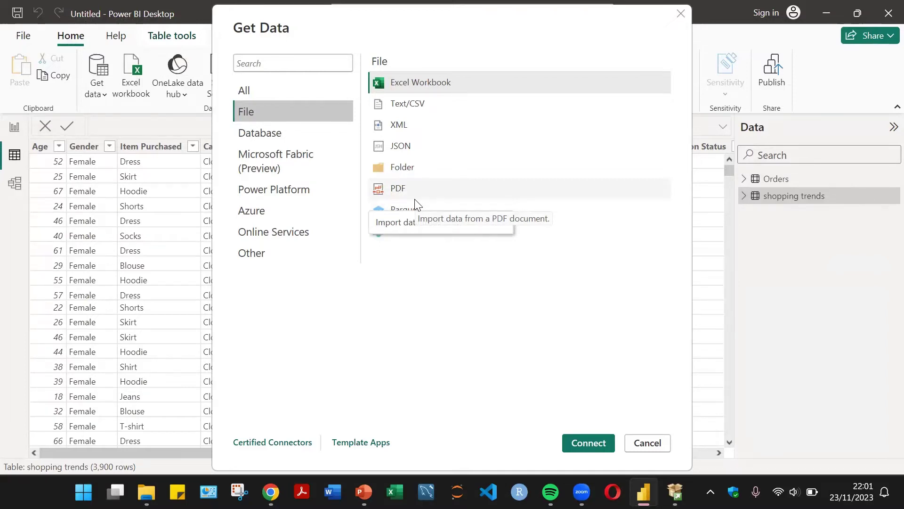
{"action": "left_click", "coordinate": [260, 133]}
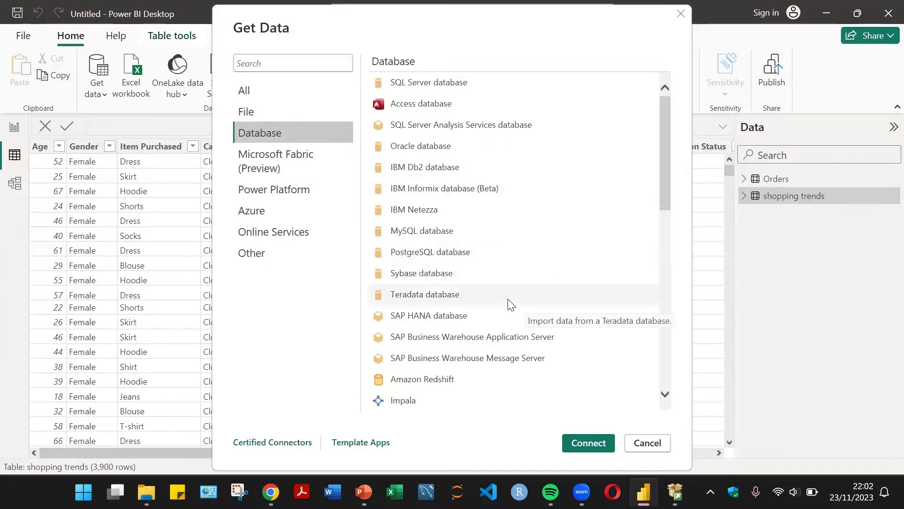
{"action": "scroll", "coordinate": [508, 301], "scroll_direction": "down", "scroll_amount": 2}
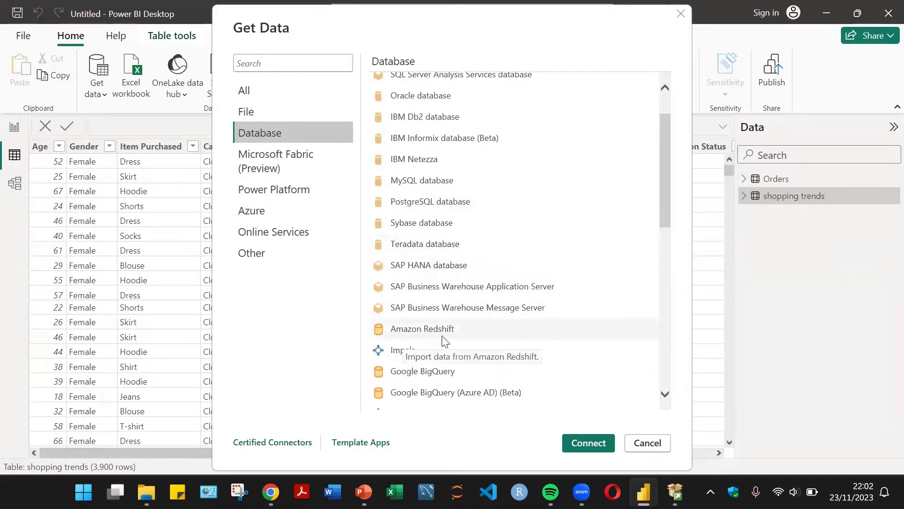
{"action": "scroll", "coordinate": [495, 330], "scroll_direction": "down", "scroll_amount": 2}
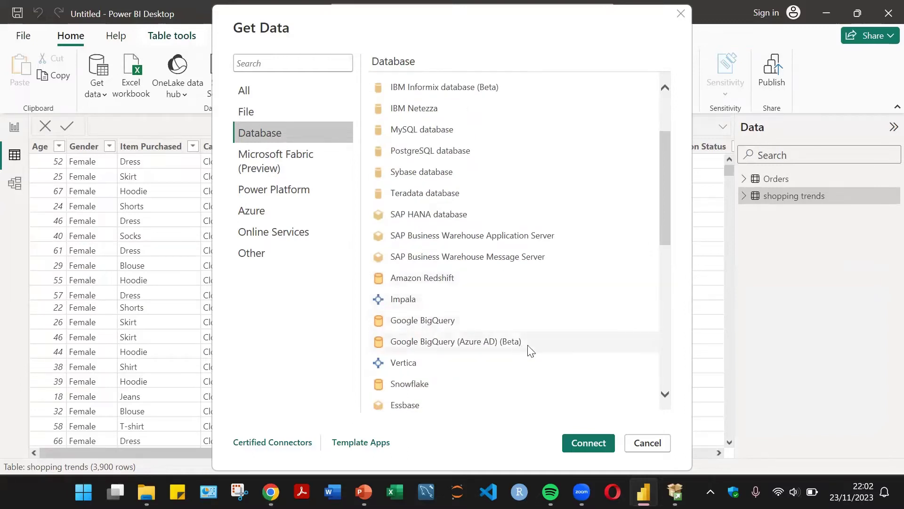
{"action": "scroll", "coordinate": [503, 363], "scroll_direction": "down", "scroll_amount": 2}
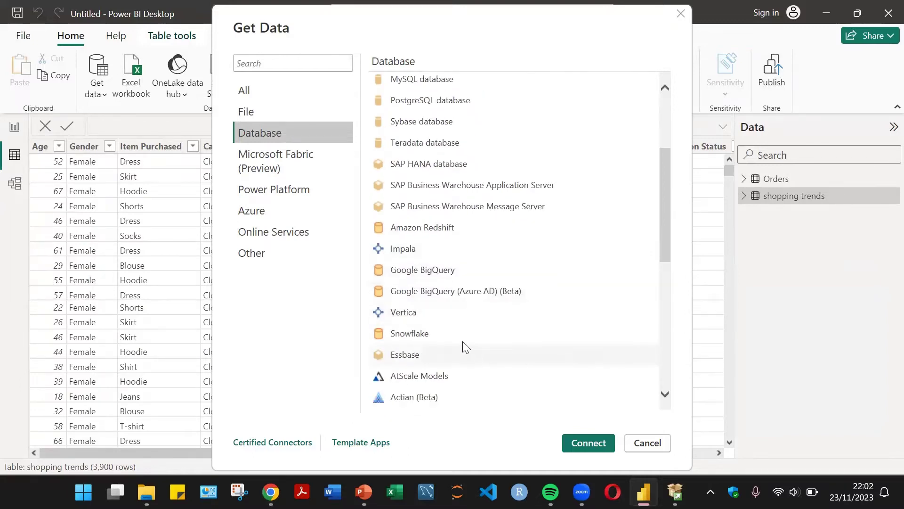
{"action": "scroll", "coordinate": [447, 337], "scroll_direction": "down", "scroll_amount": 8}
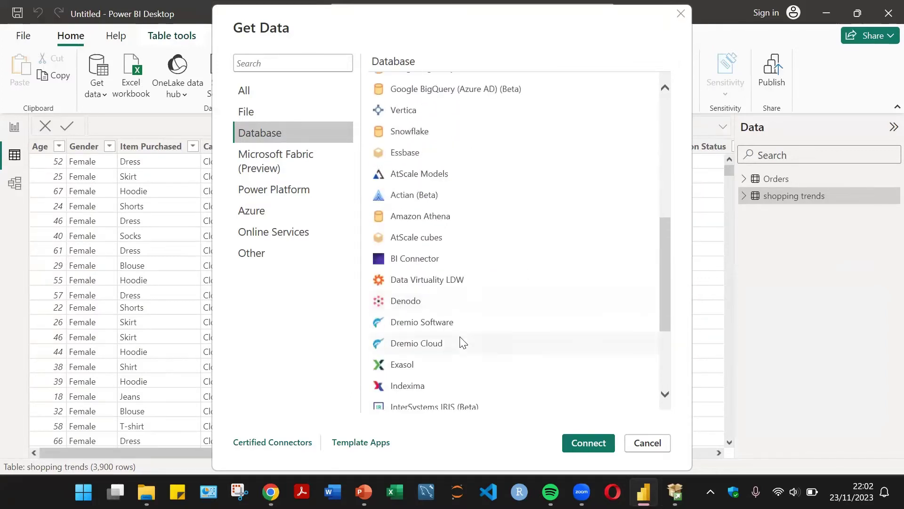
{"action": "scroll", "coordinate": [470, 334], "scroll_direction": "down", "scroll_amount": 5}
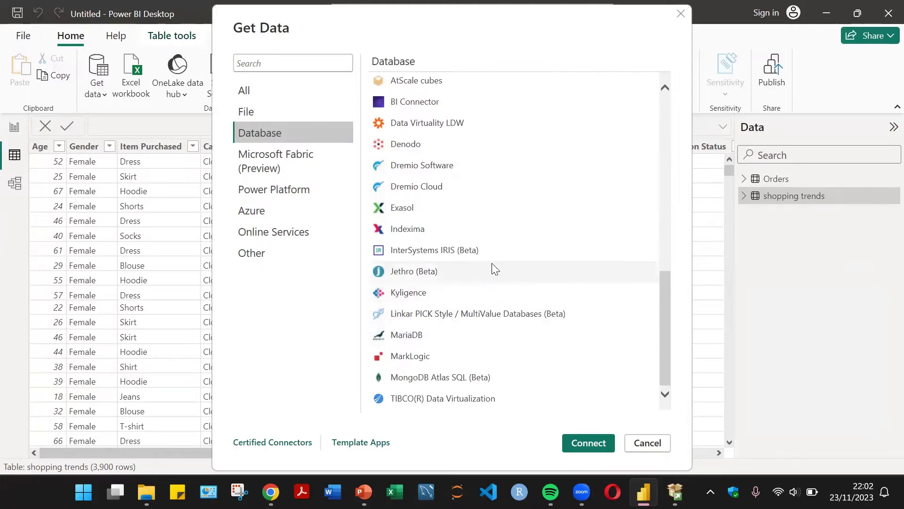
Open the Amazon Redshift database connection form and expand its advanced options
{"action": "scroll", "coordinate": [489, 258], "scroll_direction": "up", "scroll_amount": 10}
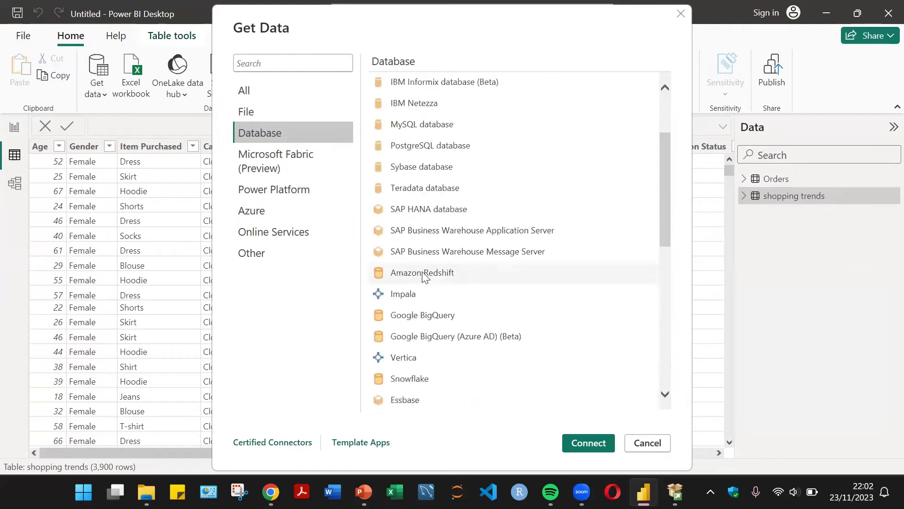
{"action": "double_click", "coordinate": [422, 273]}
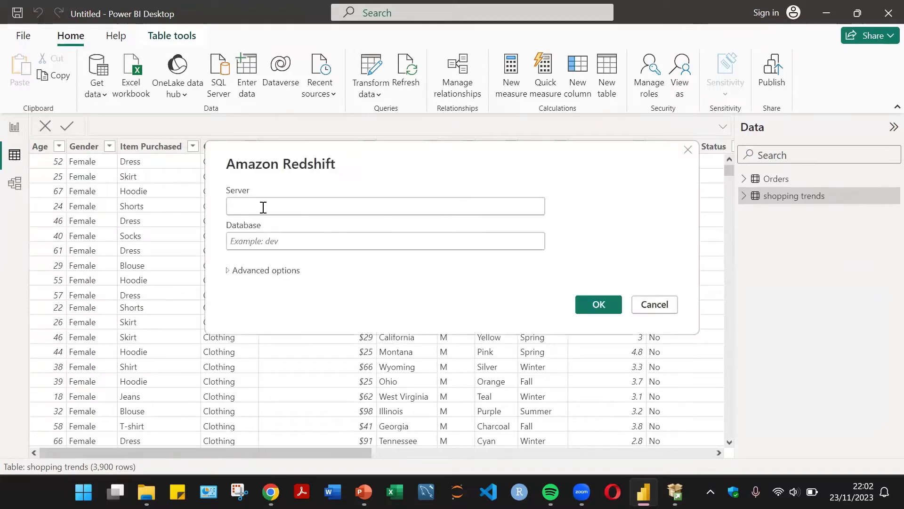
{"action": "left_click", "coordinate": [258, 271]}
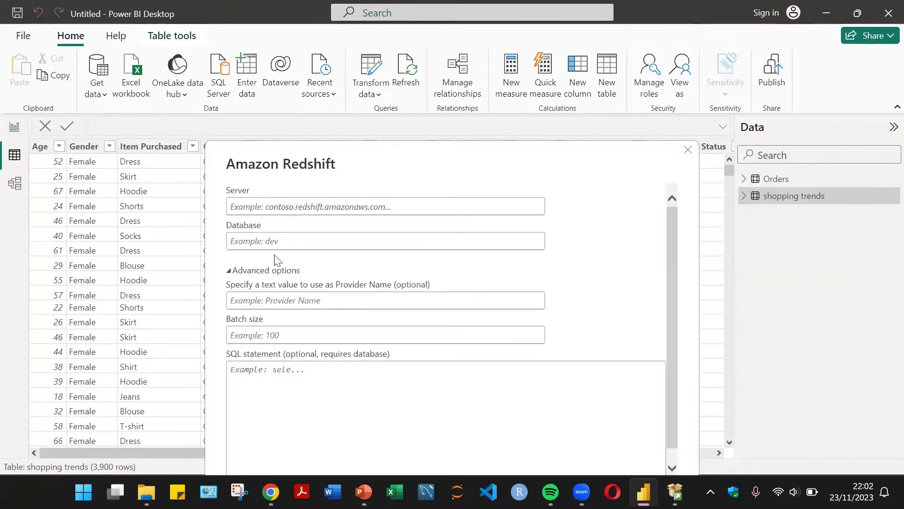
Review the Server and Database fields of the Amazon Redshift connection form and close it without connecting
{"action": "left_click", "coordinate": [257, 206]}
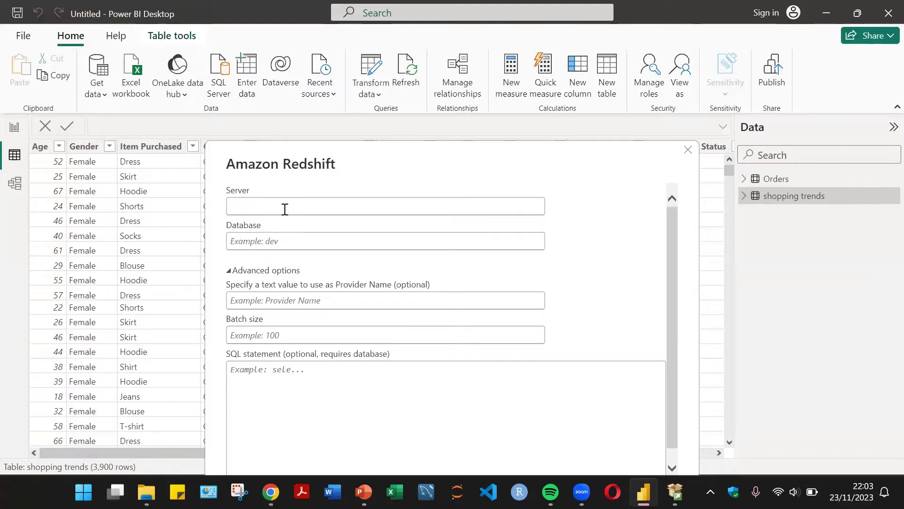
{"action": "left_click", "coordinate": [277, 242]}
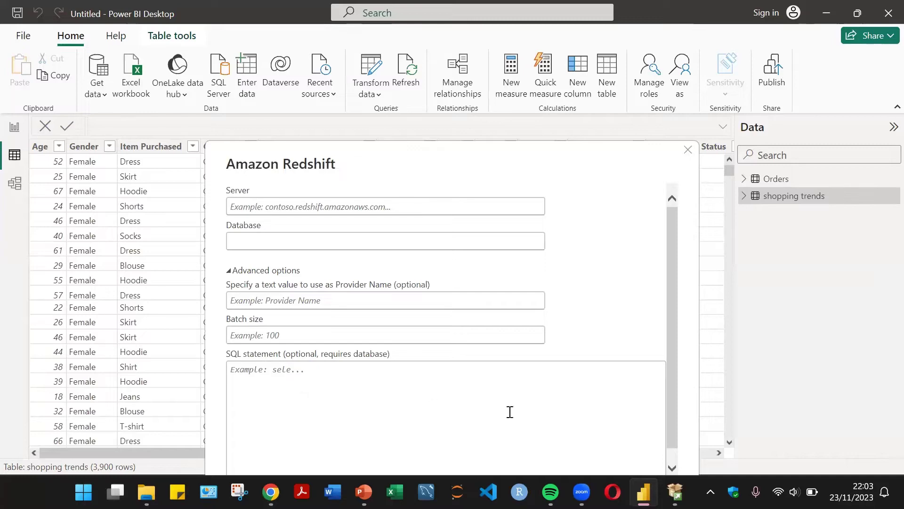
{"action": "left_click", "coordinate": [561, 145]}
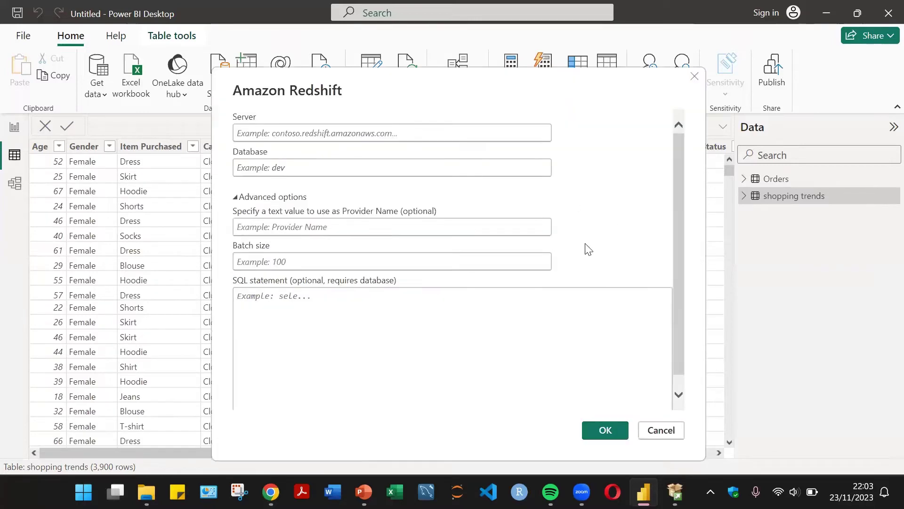
{"action": "left_click", "coordinate": [662, 430]}
Open the Google BigQuery connection form, review its advanced options including Billing Project ID and SQL statement, and close it without connecting
{"action": "left_click", "coordinate": [96, 68]}
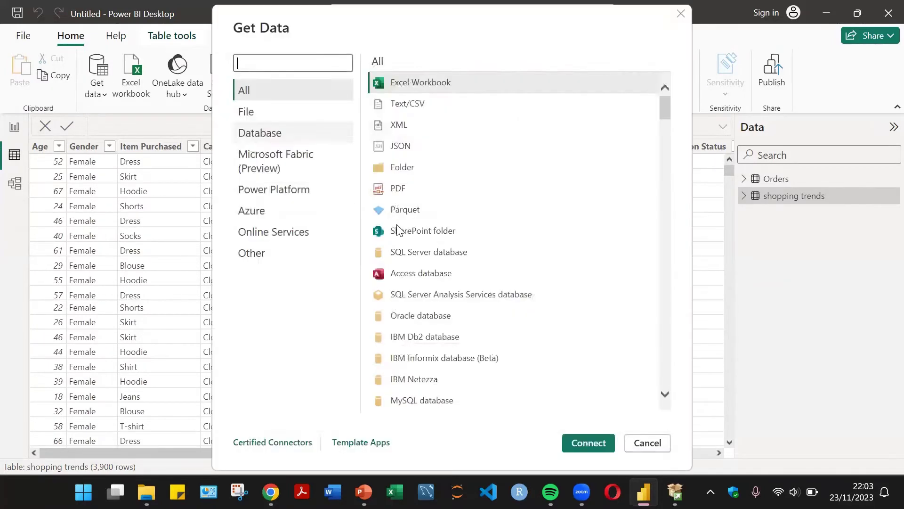
{"action": "scroll", "coordinate": [502, 300], "scroll_direction": "down", "scroll_amount": 1}
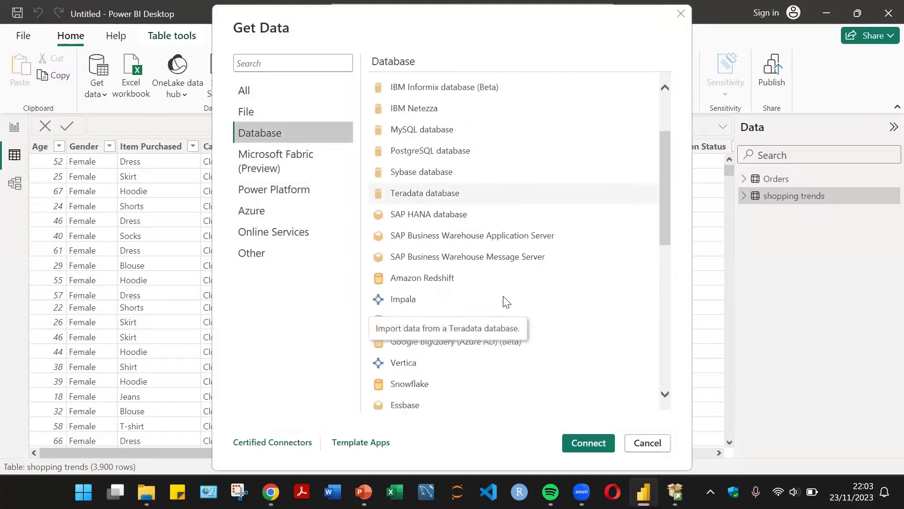
{"action": "scroll", "coordinate": [506, 301], "scroll_direction": "down", "scroll_amount": 1}
{"action": "key", "text": "Escape"}
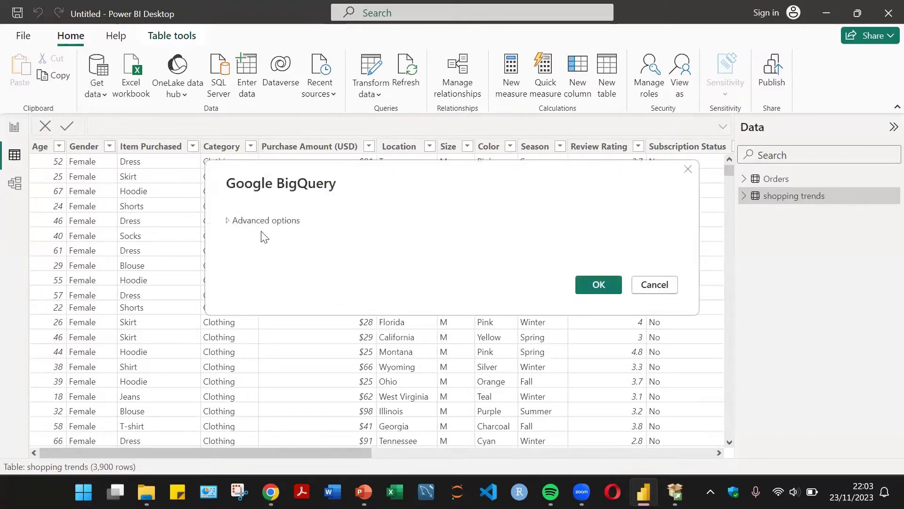
{"action": "left_click", "coordinate": [261, 224]}
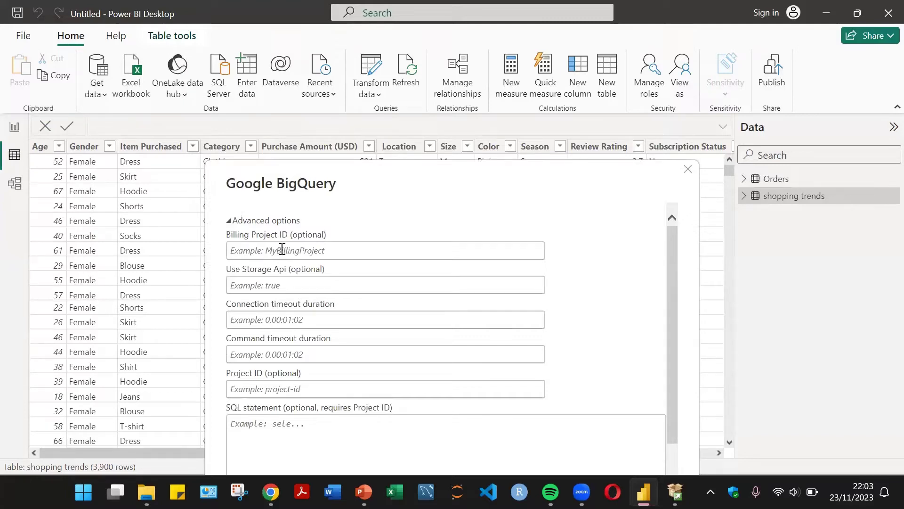
{"action": "left_click", "coordinate": [282, 249]}
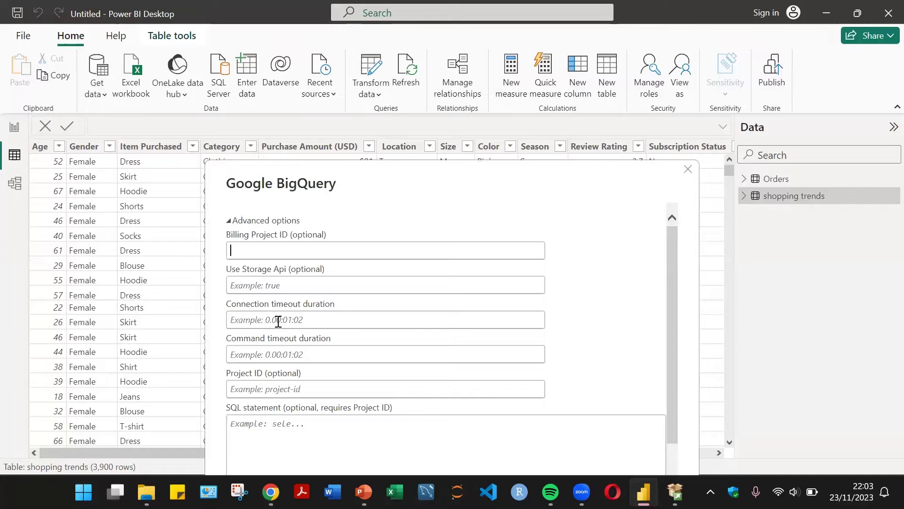
{"action": "scroll", "coordinate": [301, 332], "scroll_direction": "down", "scroll_amount": 1}
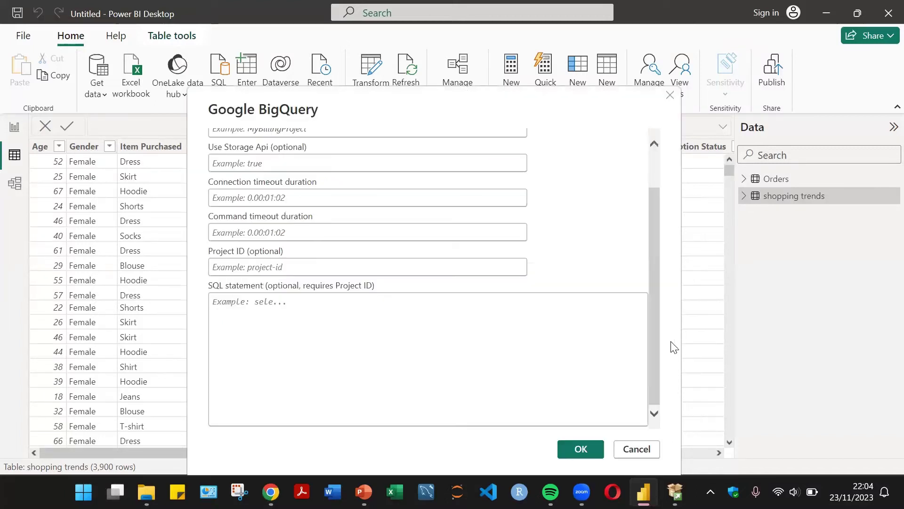
{"action": "left_click", "coordinate": [636, 450]}
Reopen the full list of data sources and examine the connectors in the Database category
{"action": "left_click", "coordinate": [95, 93]}
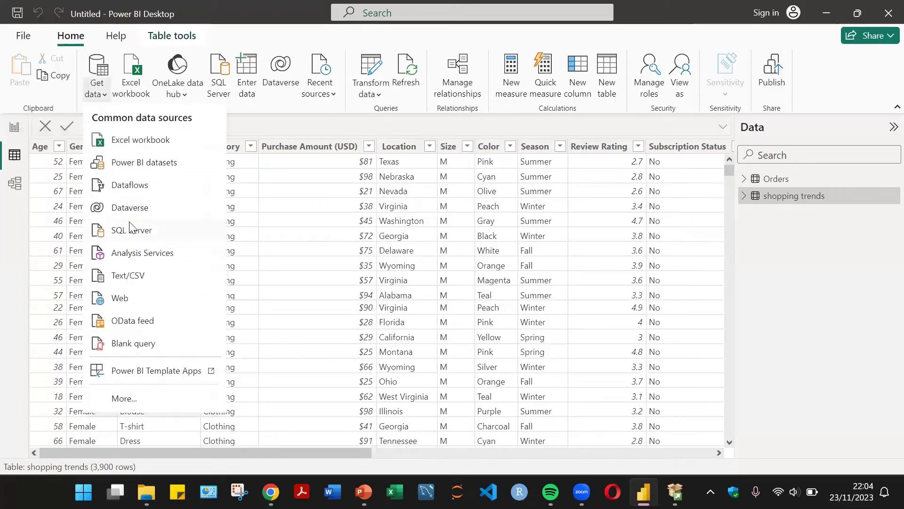
{"action": "left_click", "coordinate": [124, 398]}
{"action": "left_click", "coordinate": [288, 133]}
{"action": "scroll", "coordinate": [541, 370], "scroll_direction": "down", "scroll_amount": 10}
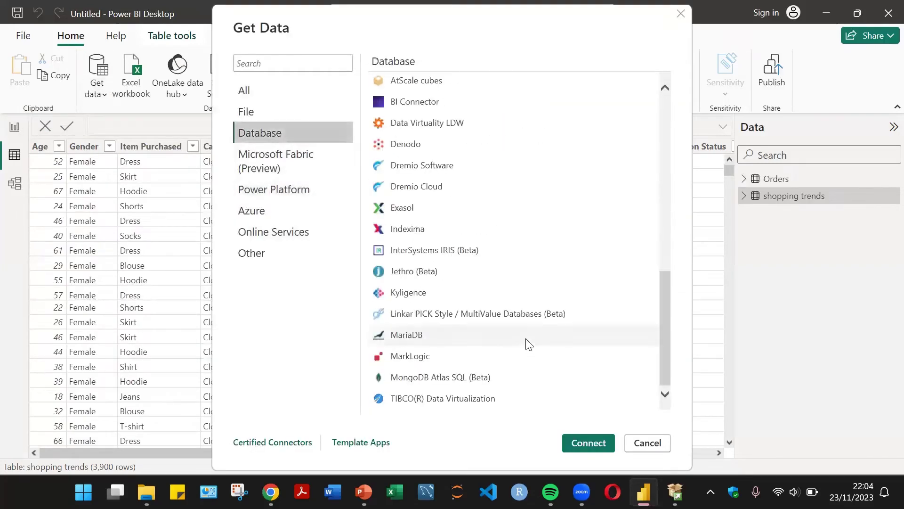
{"action": "scroll", "coordinate": [507, 351], "scroll_direction": "up", "scroll_amount": 6}
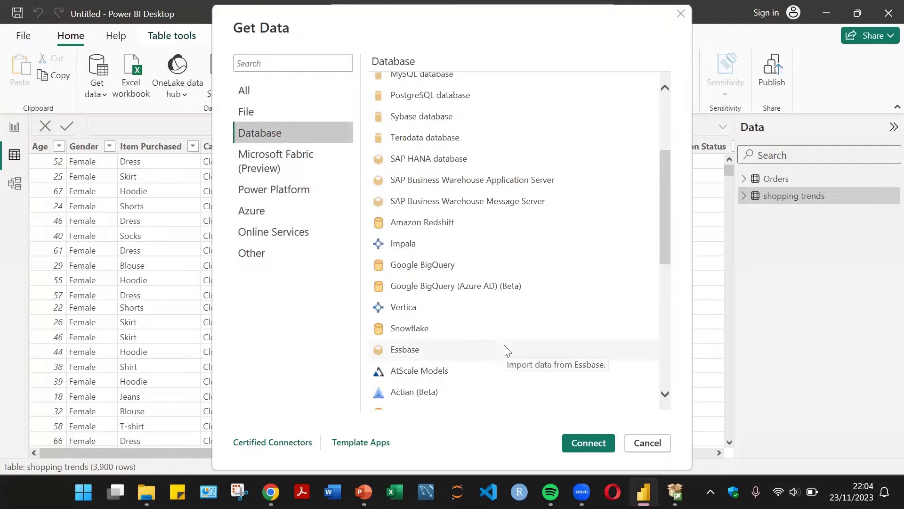
{"action": "scroll", "coordinate": [430, 228], "scroll_direction": "up", "scroll_amount": 4}
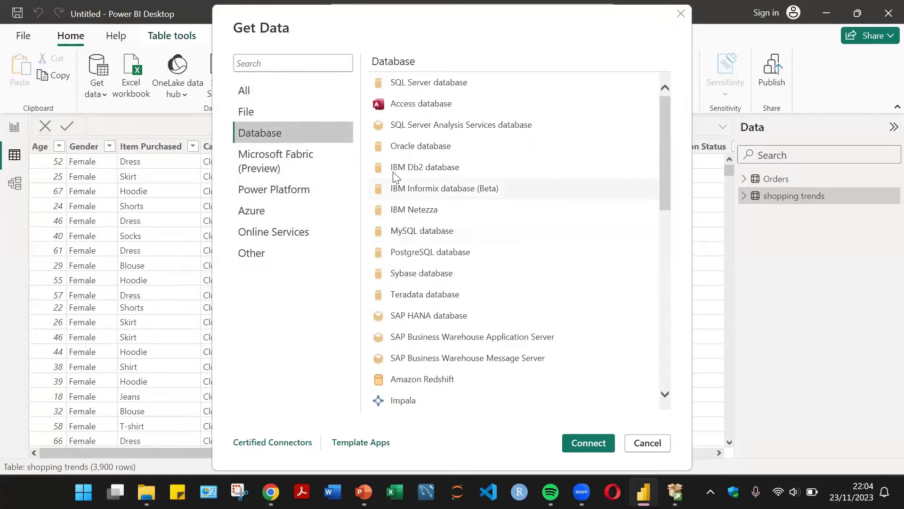
Examine the connectors in the Microsoft Fabric (Preview) and Power Platform categories
{"action": "left_click", "coordinate": [286, 165]}
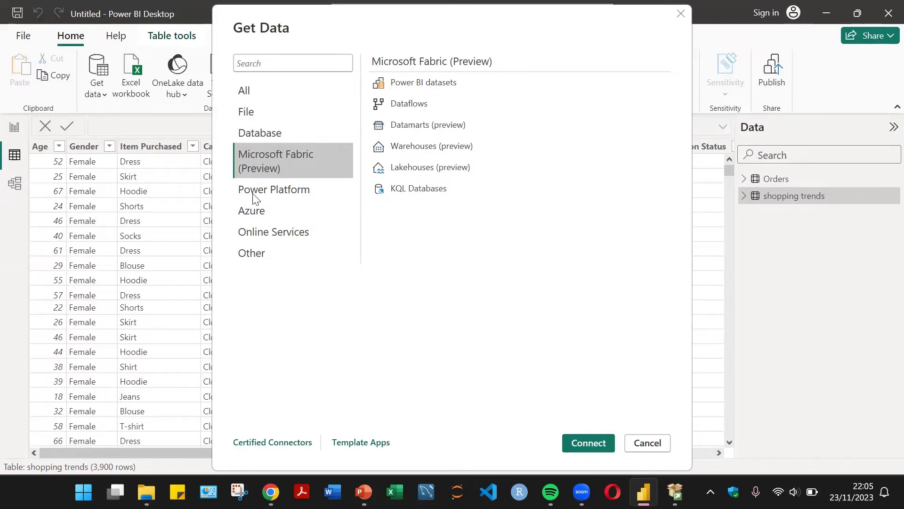
{"action": "left_click", "coordinate": [287, 197]}
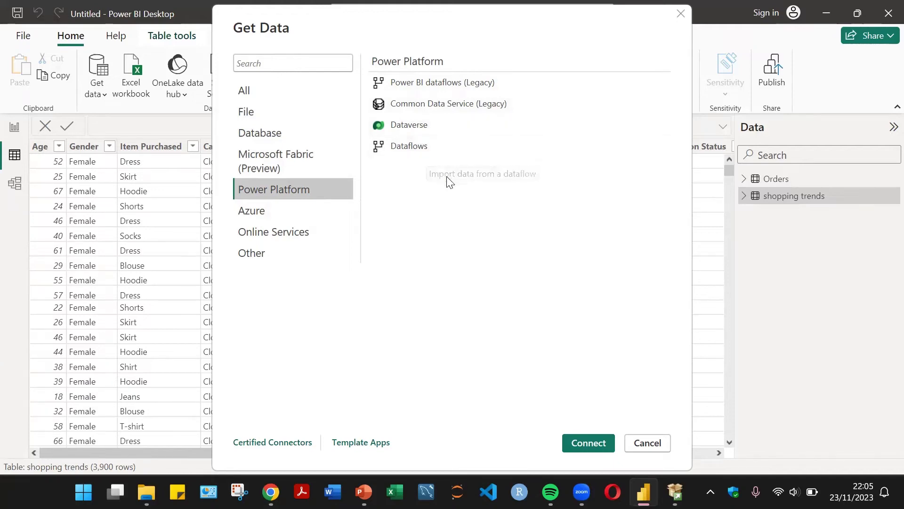
{"action": "key", "text": "alt+Tab"}
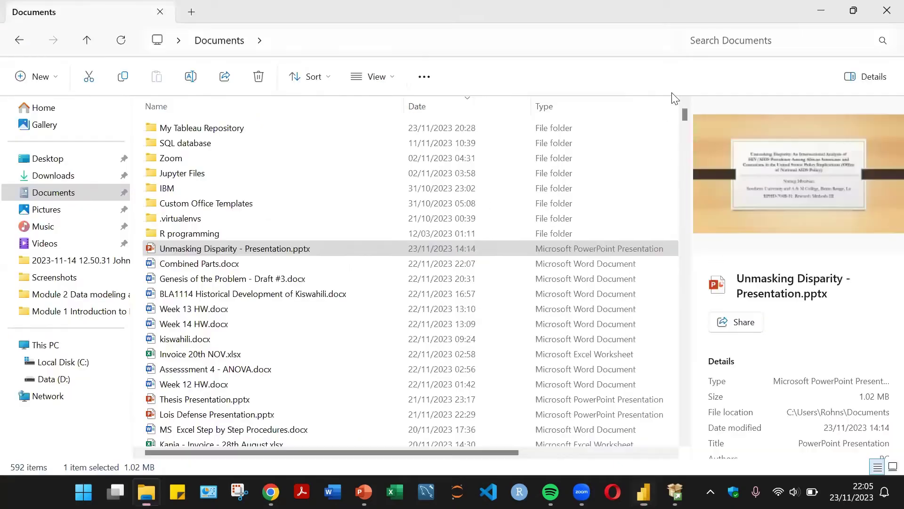
{"action": "key", "text": "alt+Tab"}
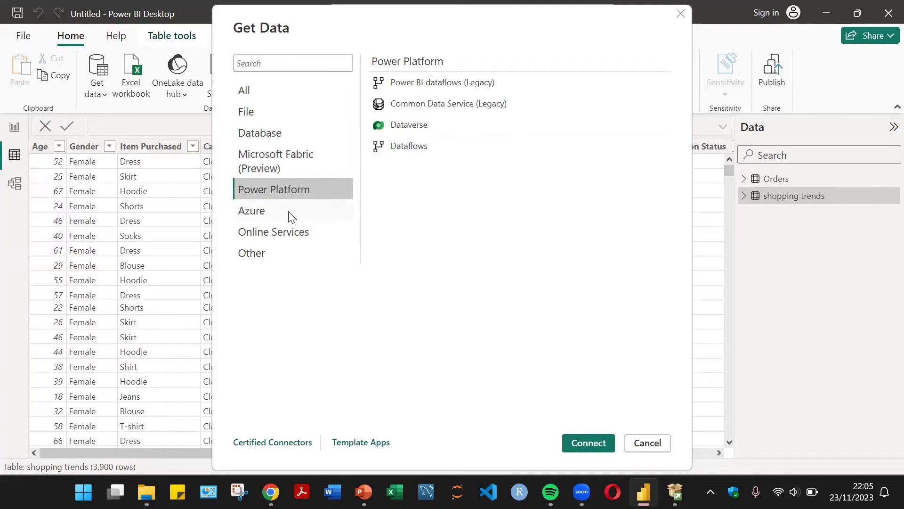
Examine the connectors in the Azure category and select Azure Synapse Analytics SQL
{"action": "left_click", "coordinate": [263, 216]}
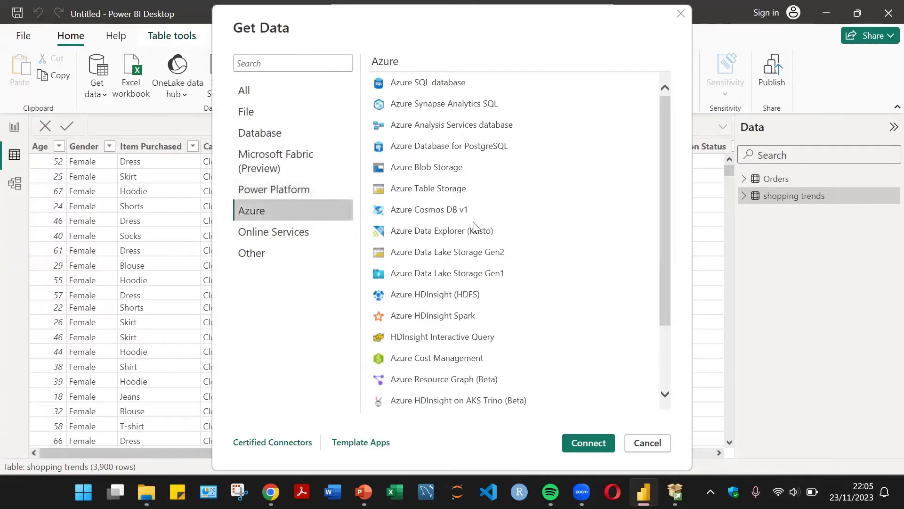
{"action": "scroll", "coordinate": [511, 262], "scroll_direction": "down", "scroll_amount": 2}
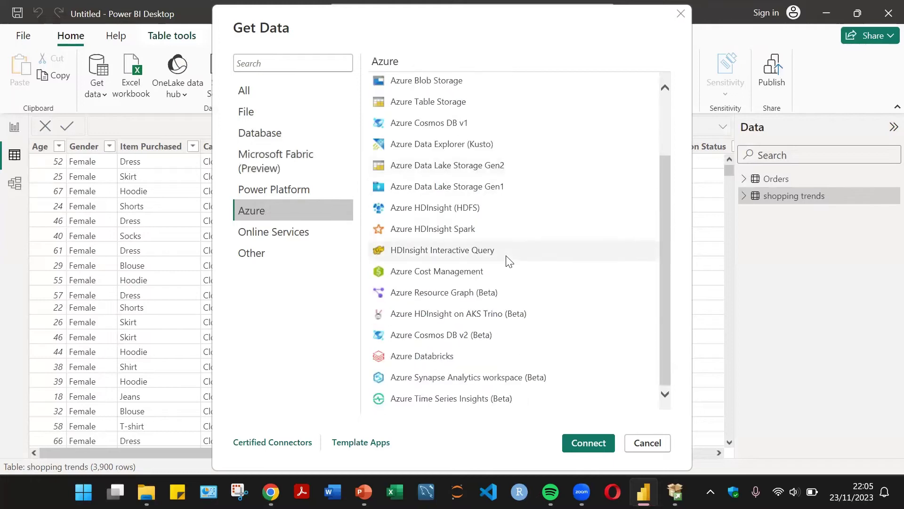
{"action": "scroll", "coordinate": [509, 261], "scroll_direction": "up", "scroll_amount": 1}
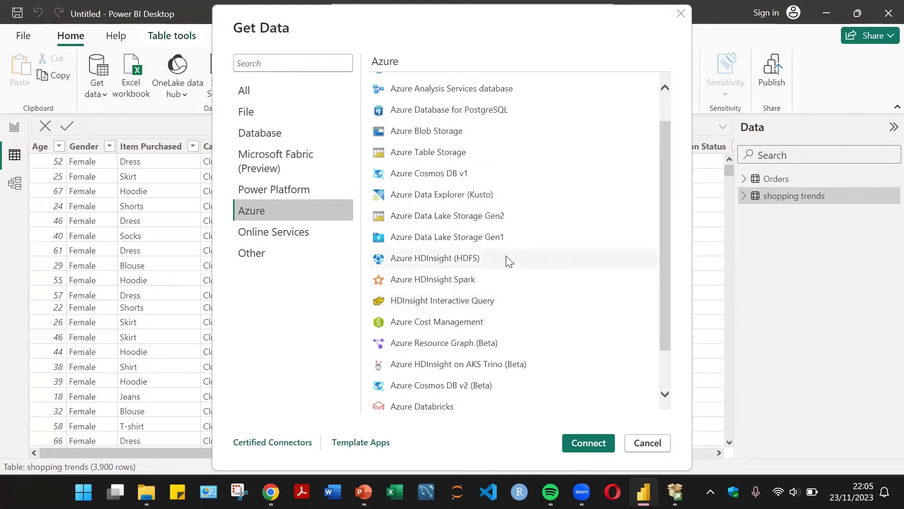
{"action": "scroll", "coordinate": [507, 261], "scroll_direction": "up", "scroll_amount": 1}
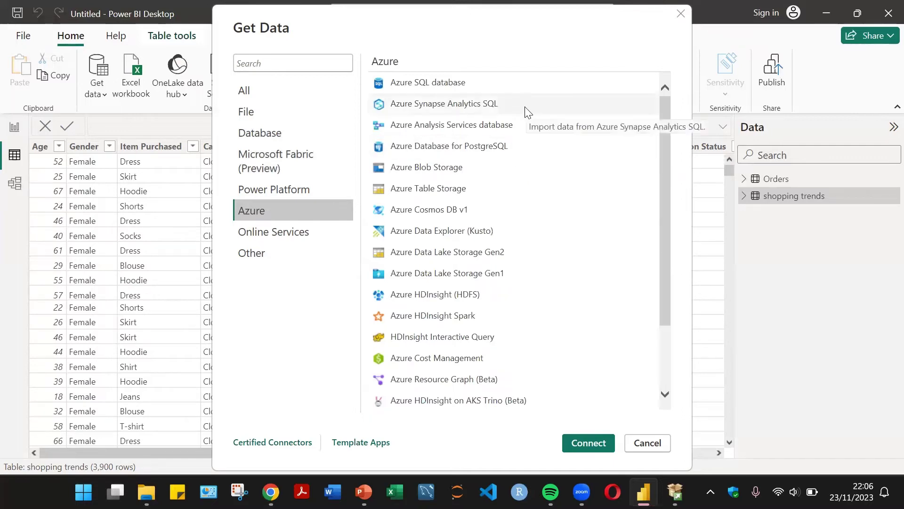
{"action": "left_click", "coordinate": [442, 109]}
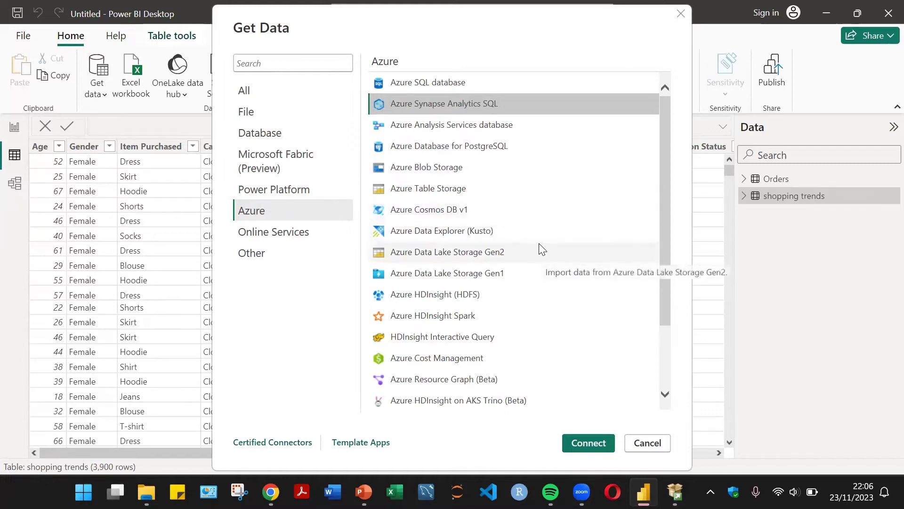
Open the Azure SQL database connection form to view its server and connectivity settings, and close it without connecting
{"action": "scroll", "coordinate": [540, 244], "scroll_direction": "down", "scroll_amount": 3}
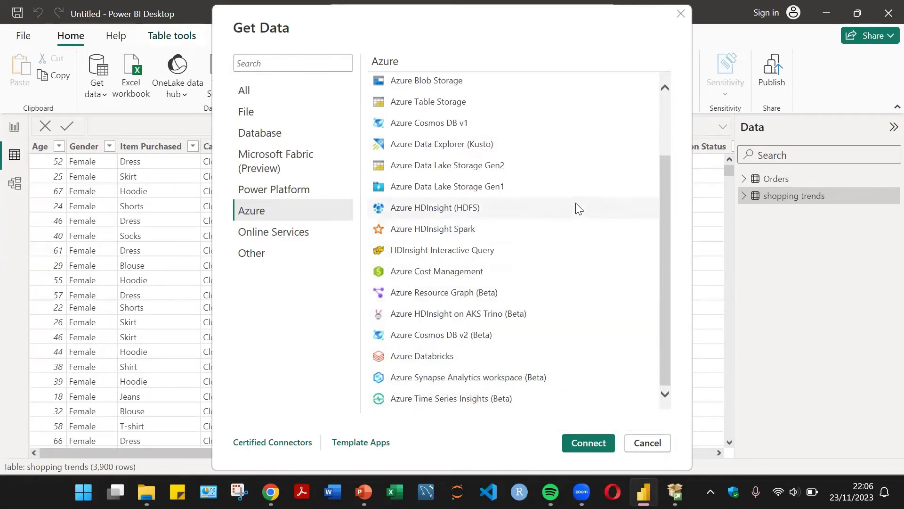
{"action": "scroll", "coordinate": [507, 216], "scroll_direction": "up", "scroll_amount": 3}
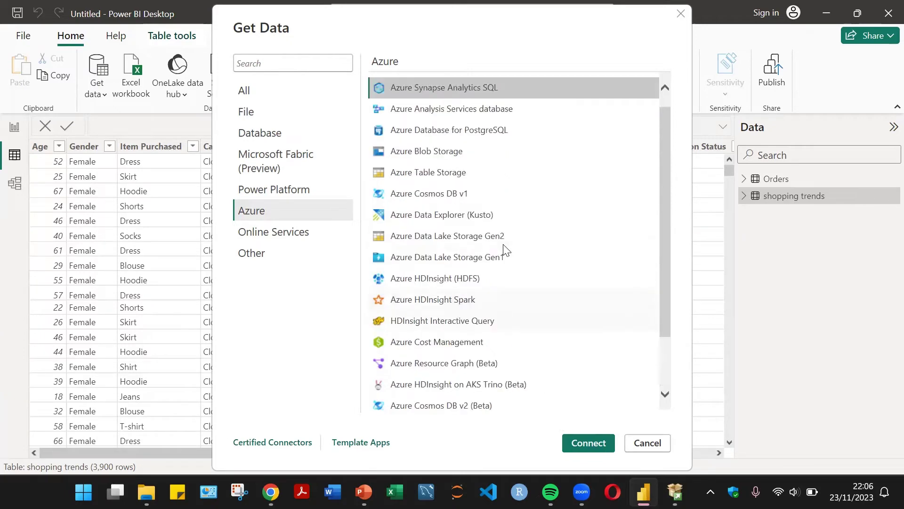
{"action": "double_click", "coordinate": [418, 83]}
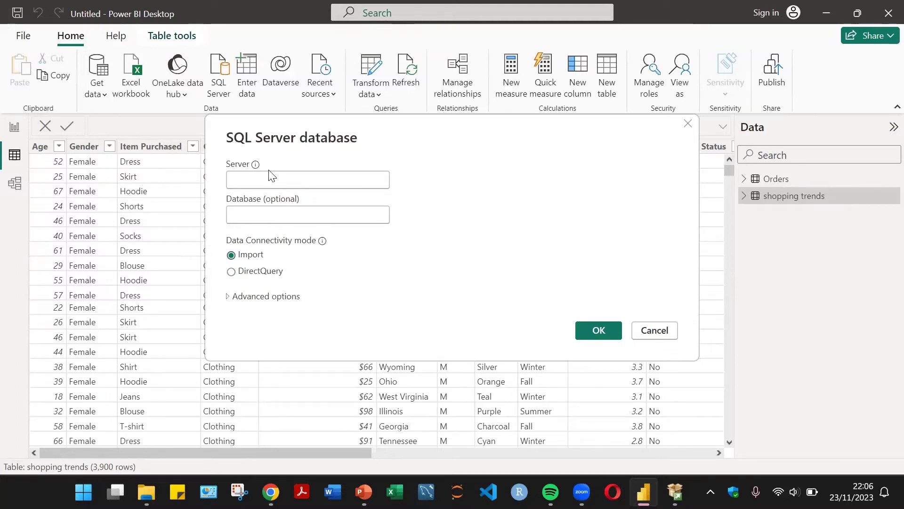
{"action": "left_click", "coordinate": [668, 331]}
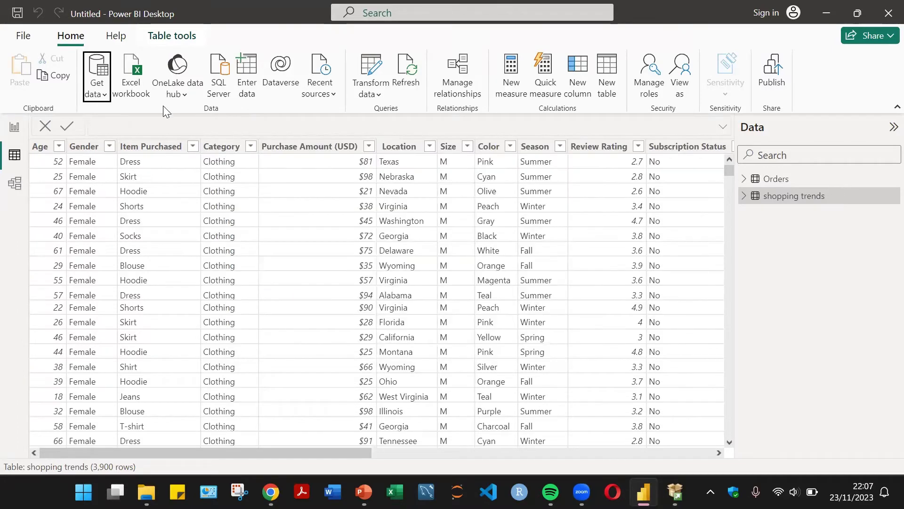
Reopen the full list of data sources and examine the connectors in the Online Services category
{"action": "left_click", "coordinate": [98, 92]}
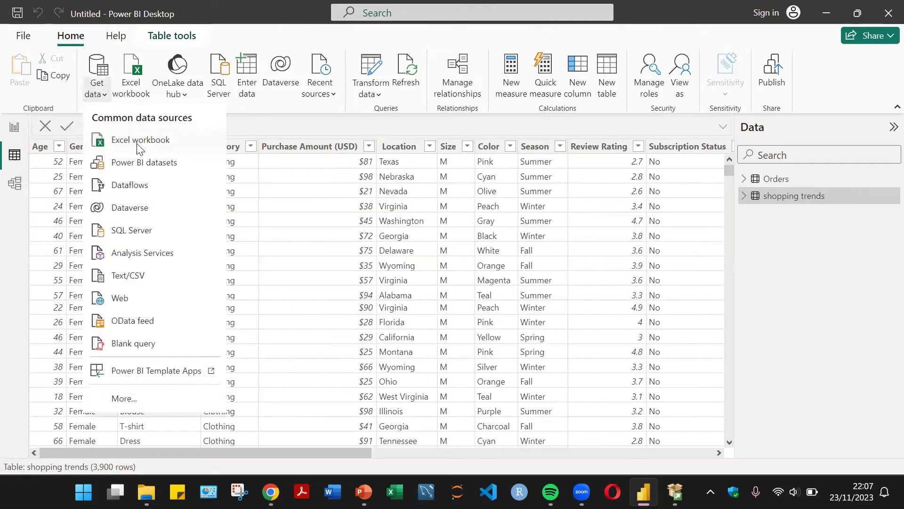
{"action": "left_click", "coordinate": [140, 399]}
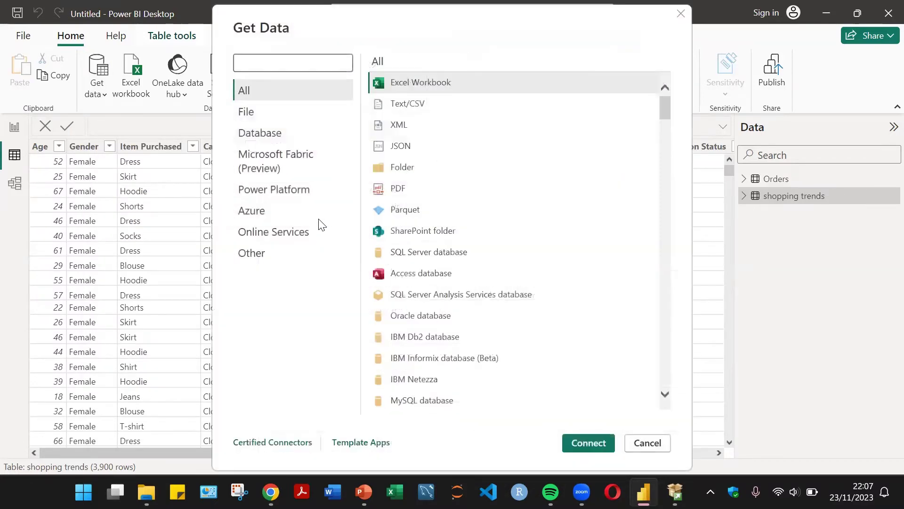
{"action": "left_click", "coordinate": [296, 233]}
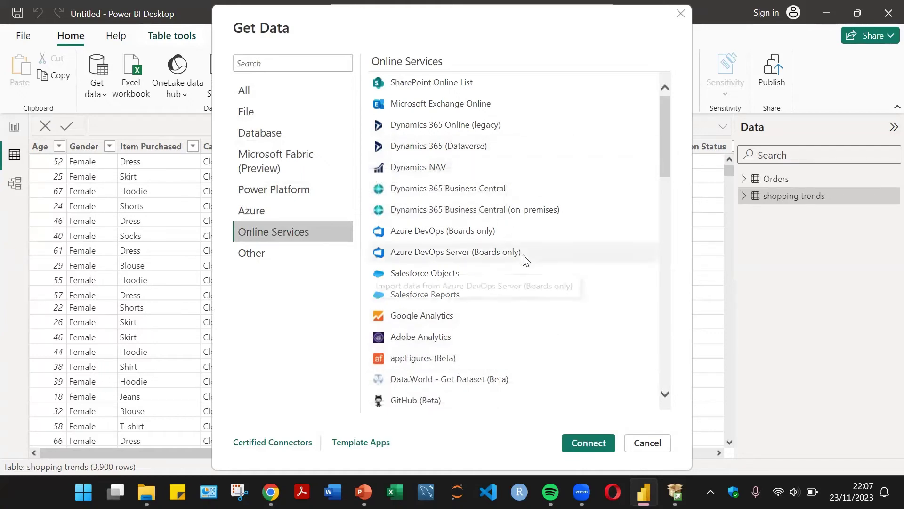
{"action": "scroll", "coordinate": [531, 248], "scroll_direction": "down", "scroll_amount": 5}
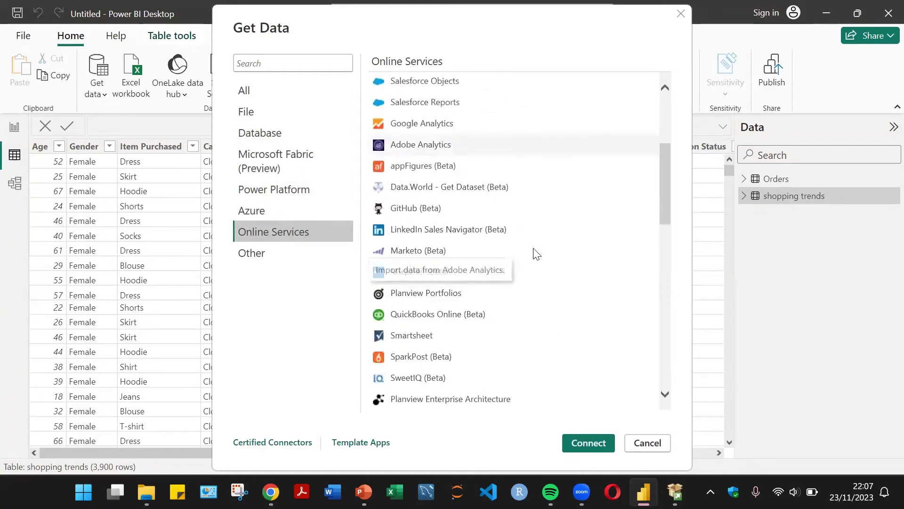
{"action": "scroll", "coordinate": [536, 253], "scroll_direction": "down", "scroll_amount": 1}
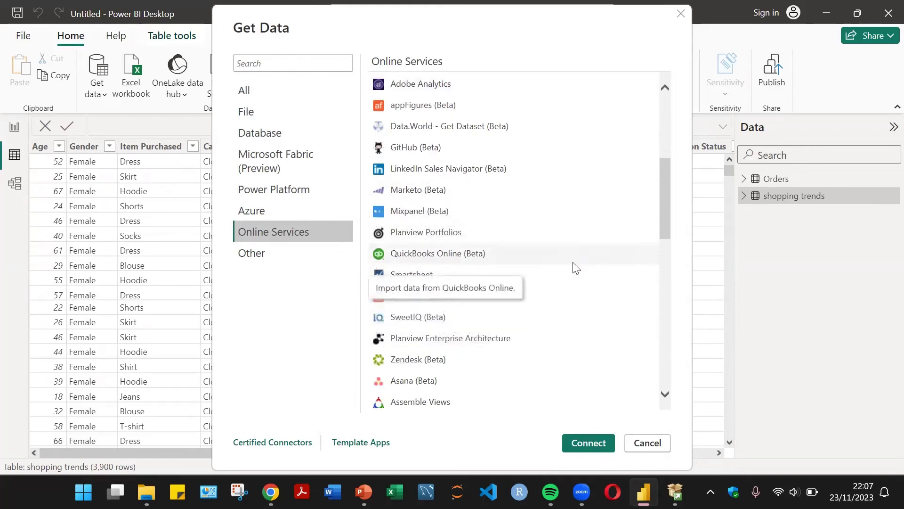
{"action": "scroll", "coordinate": [576, 267], "scroll_direction": "down", "scroll_amount": 3}
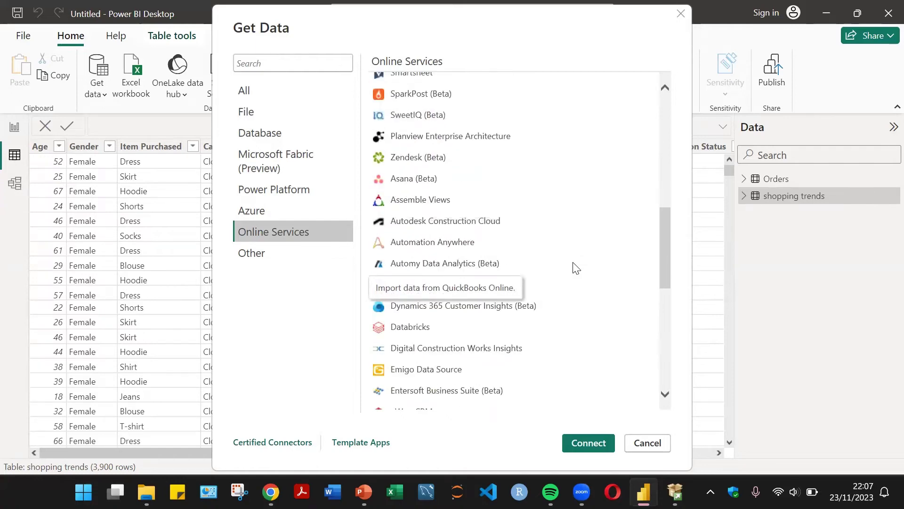
{"action": "scroll", "coordinate": [546, 266], "scroll_direction": "down", "scroll_amount": 5}
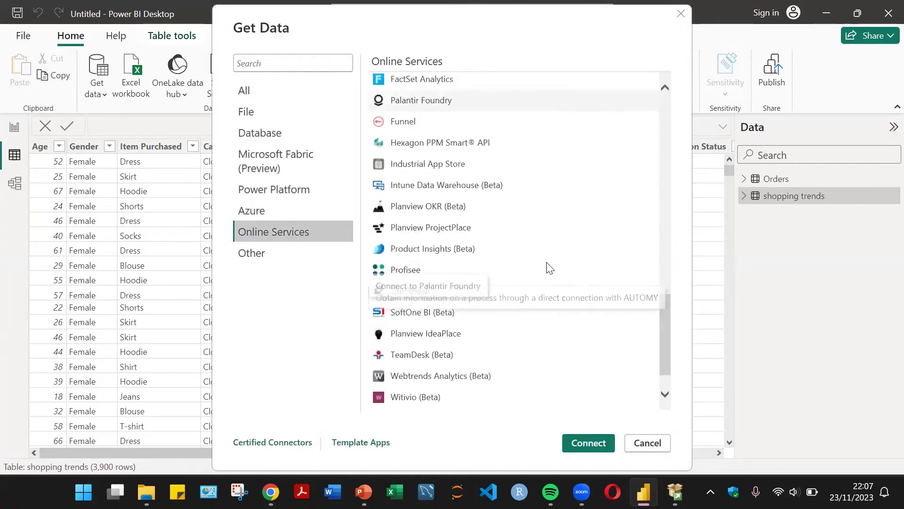
{"action": "scroll", "coordinate": [549, 267], "scroll_direction": "down", "scroll_amount": 1}
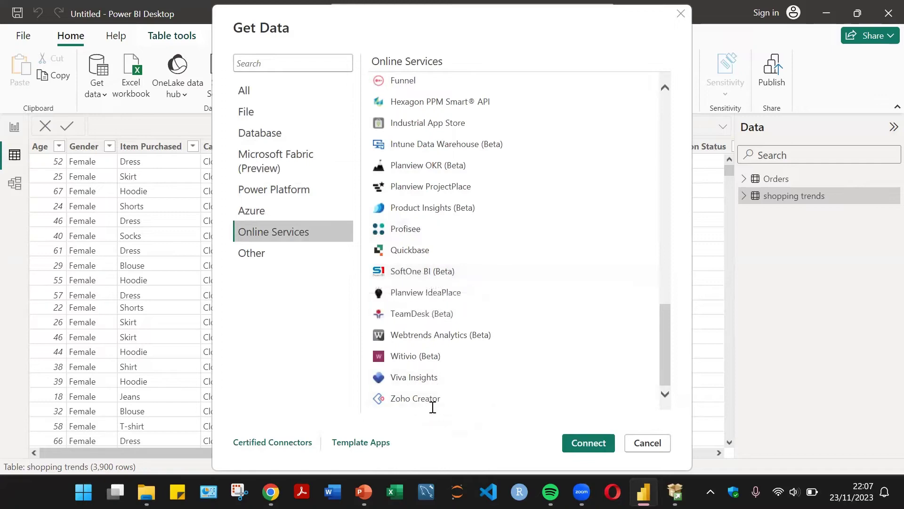
{"action": "scroll", "coordinate": [542, 341], "scroll_direction": "up", "scroll_amount": 9}
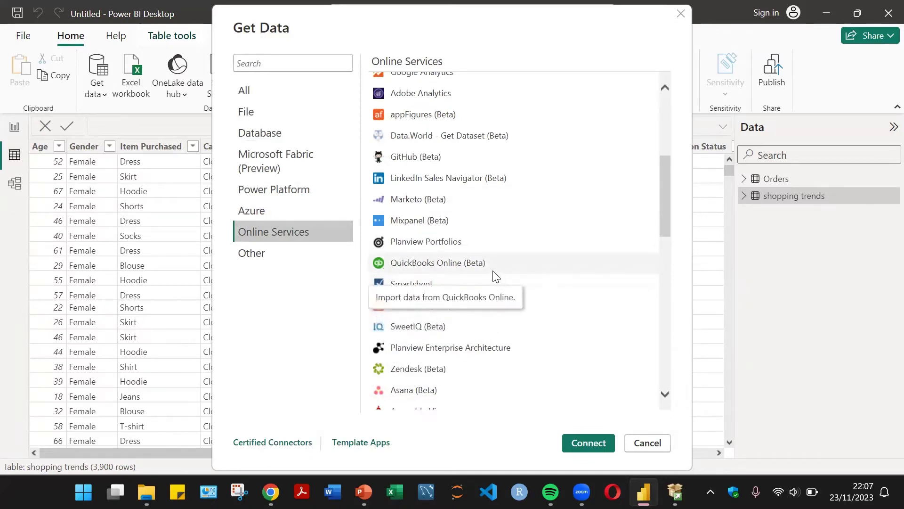
Examine the remaining connectors in the Online Services category and those in the Other category
{"action": "scroll", "coordinate": [494, 276], "scroll_direction": "down", "scroll_amount": 10}
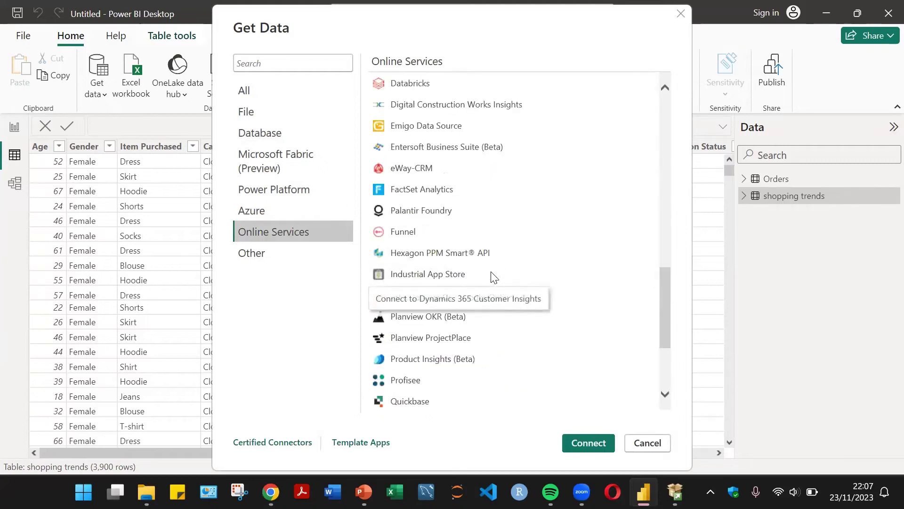
{"action": "left_click", "coordinate": [255, 261]}
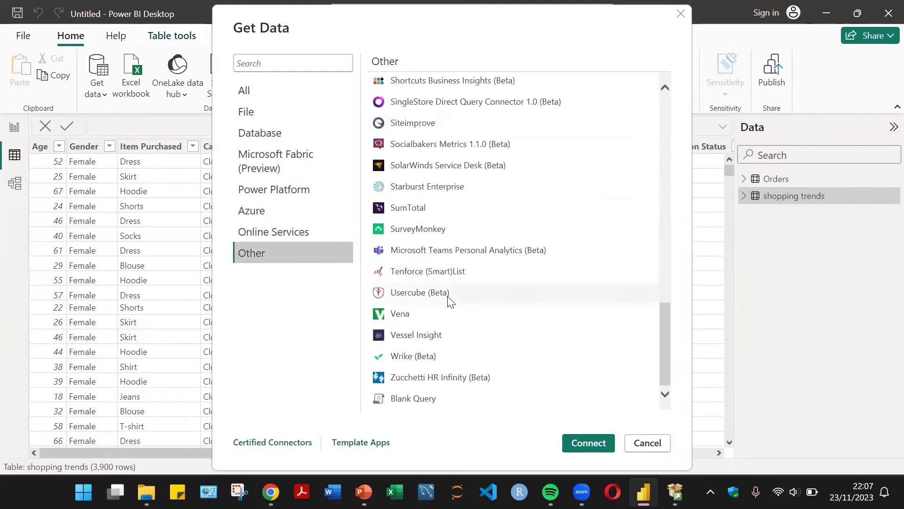
{"action": "left_click", "coordinate": [250, 263]}
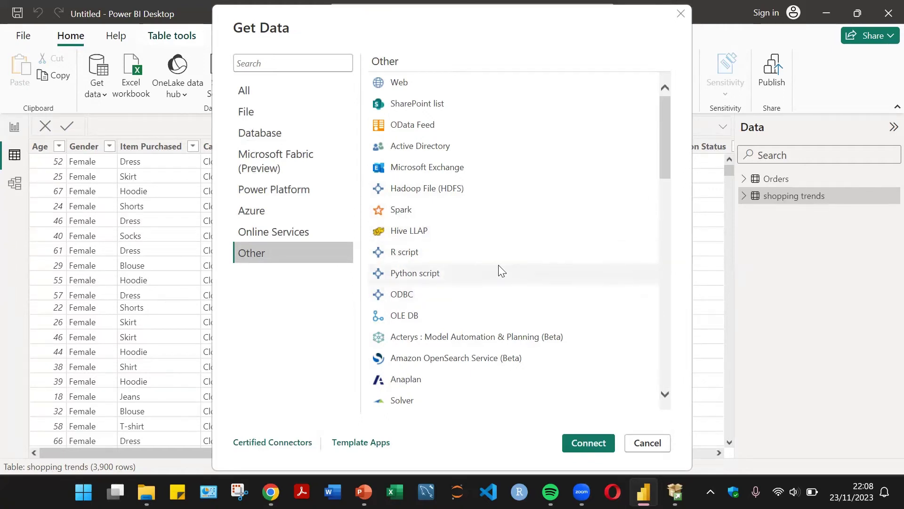
{"action": "scroll", "coordinate": [500, 268], "scroll_direction": "down", "scroll_amount": 3}
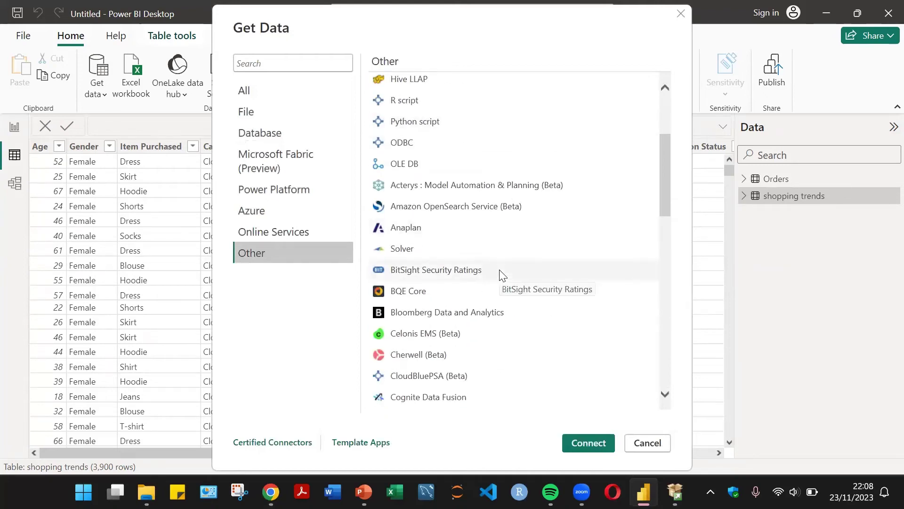
{"action": "scroll", "coordinate": [503, 276], "scroll_direction": "down", "scroll_amount": 15}
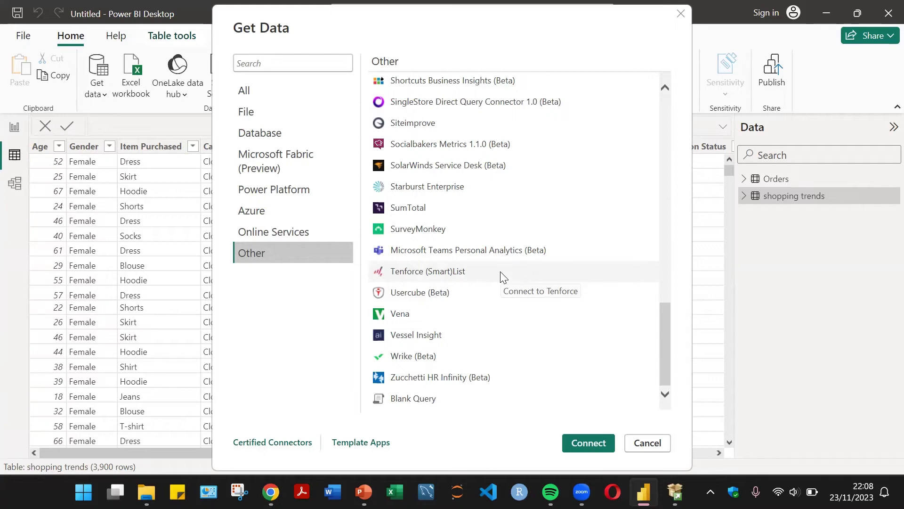
{"action": "scroll", "coordinate": [503, 275], "scroll_direction": "up", "scroll_amount": 20}
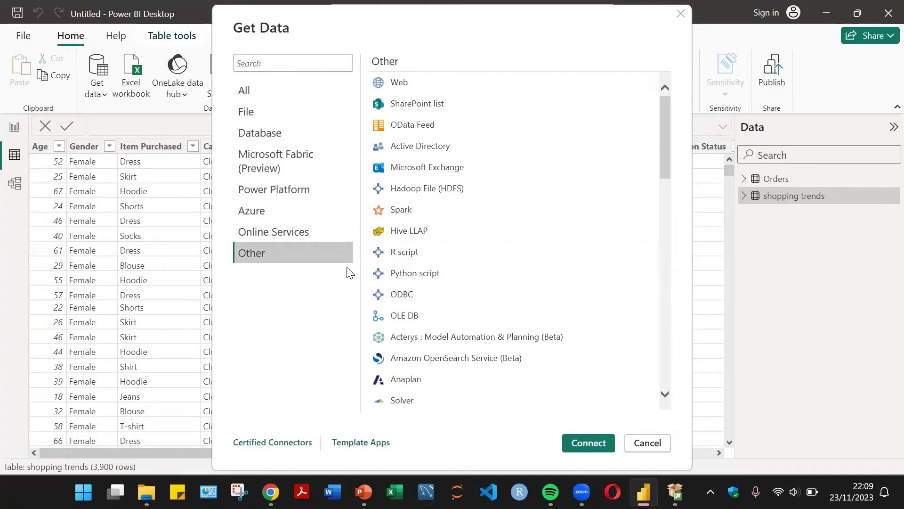
{"action": "scroll", "coordinate": [617, 275], "scroll_direction": "down", "scroll_amount": 3}
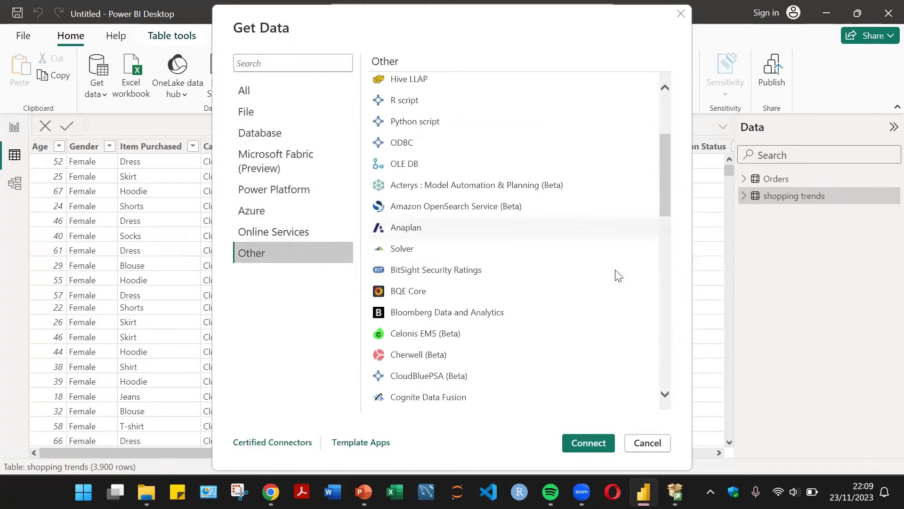
{"action": "scroll", "coordinate": [617, 278], "scroll_direction": "down", "scroll_amount": 5}
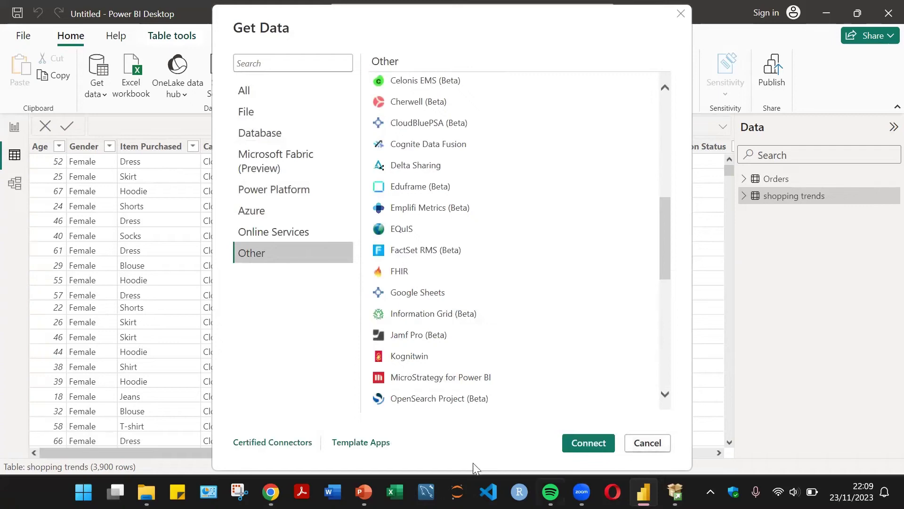
Switch to Chrome and search the web for "world population 2023"
{"action": "mouse_move", "coordinate": [271, 493]}
{"action": "left_click", "coordinate": [271, 419]}
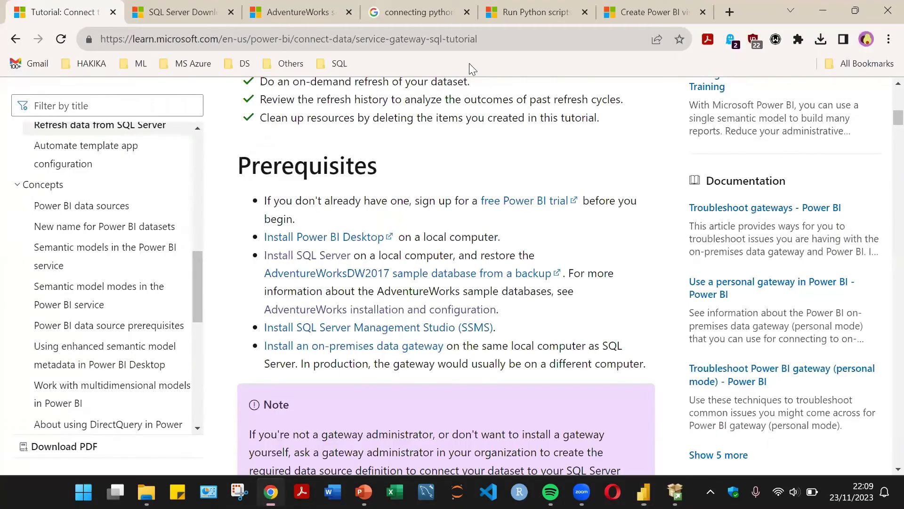
{"action": "left_click", "coordinate": [179, 12]}
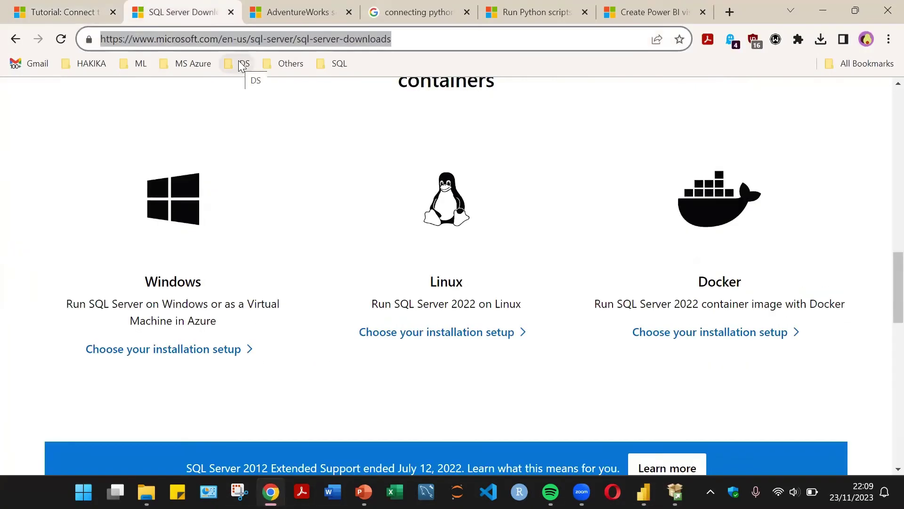
{"action": "type", "text": "world popu"}
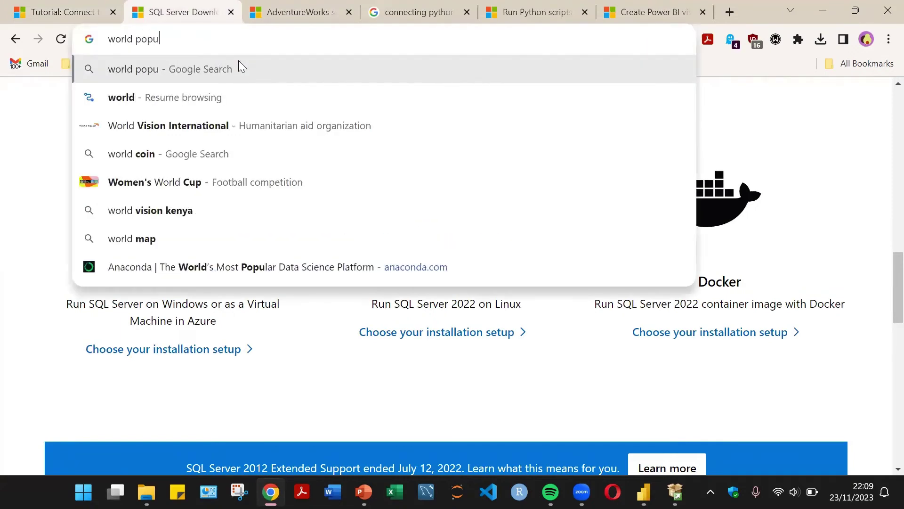
{"action": "type", "text": "lation"}
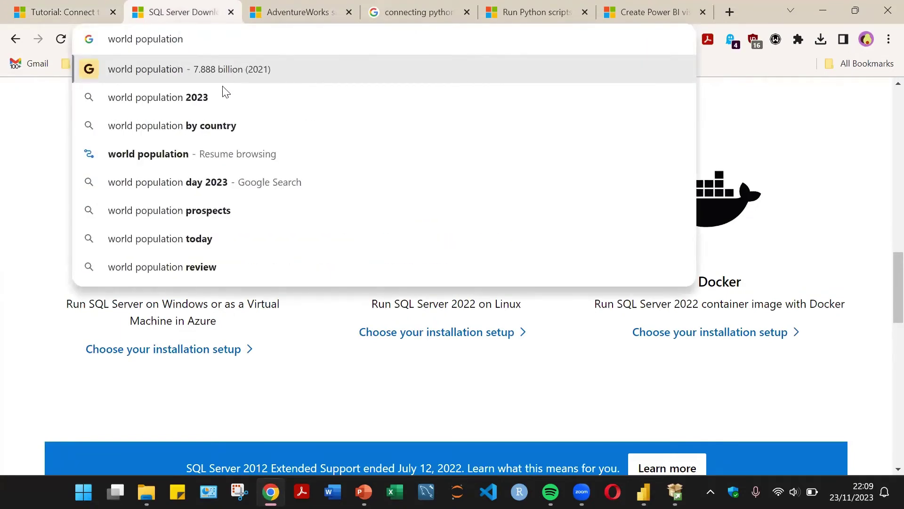
{"action": "left_click", "coordinate": [224, 98]}
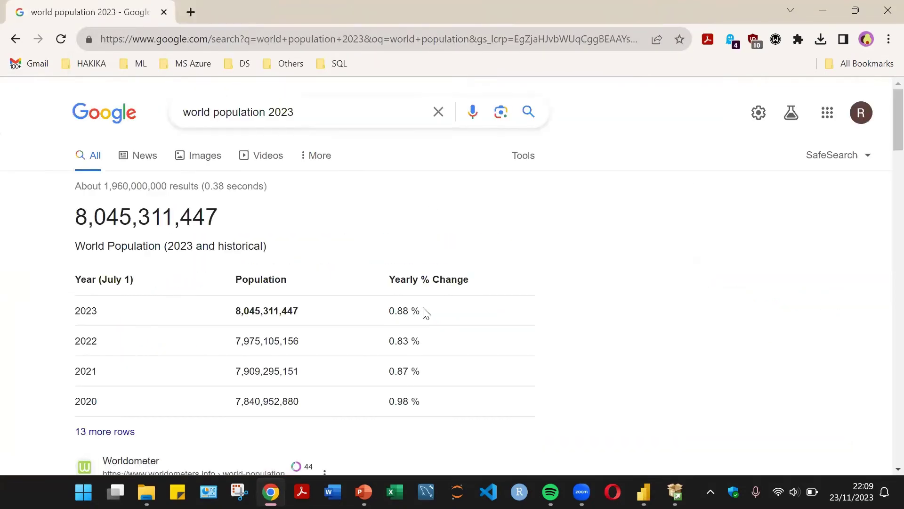
Find the Wikipedia article "World population" among the search results and open it
{"action": "scroll", "coordinate": [236, 226], "scroll_direction": "down", "scroll_amount": 4}
{"action": "scroll", "coordinate": [380, 281], "scroll_direction": "down", "scroll_amount": 5}
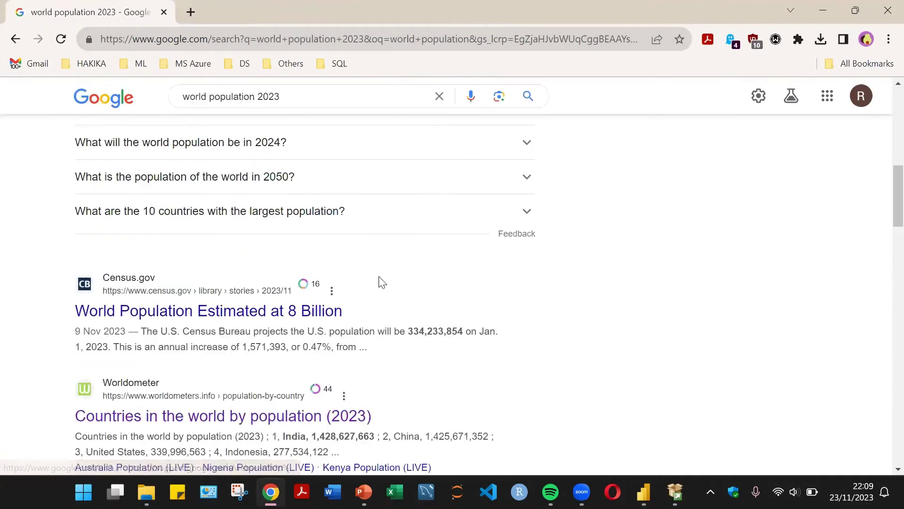
{"action": "scroll", "coordinate": [324, 250], "scroll_direction": "down", "scroll_amount": 9}
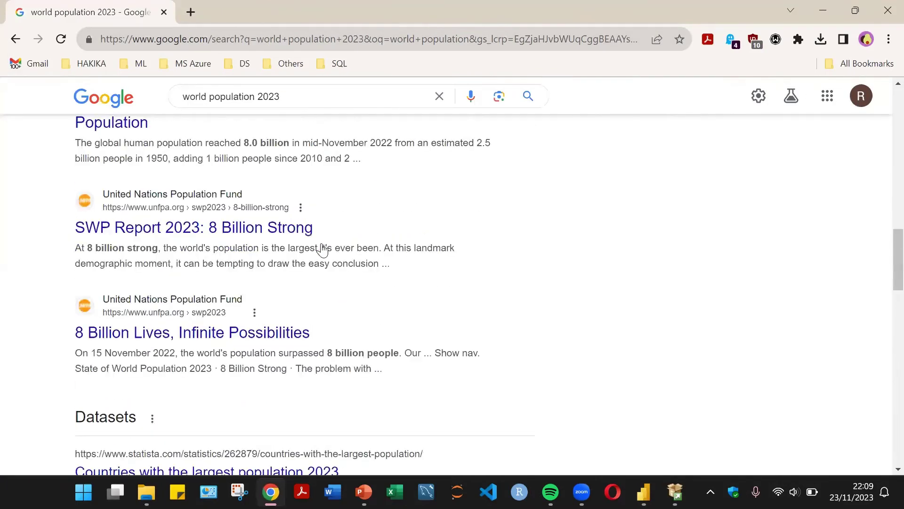
{"action": "scroll", "coordinate": [322, 246], "scroll_direction": "down", "scroll_amount": 3}
{"action": "scroll", "coordinate": [323, 246], "scroll_direction": "down", "scroll_amount": 12}
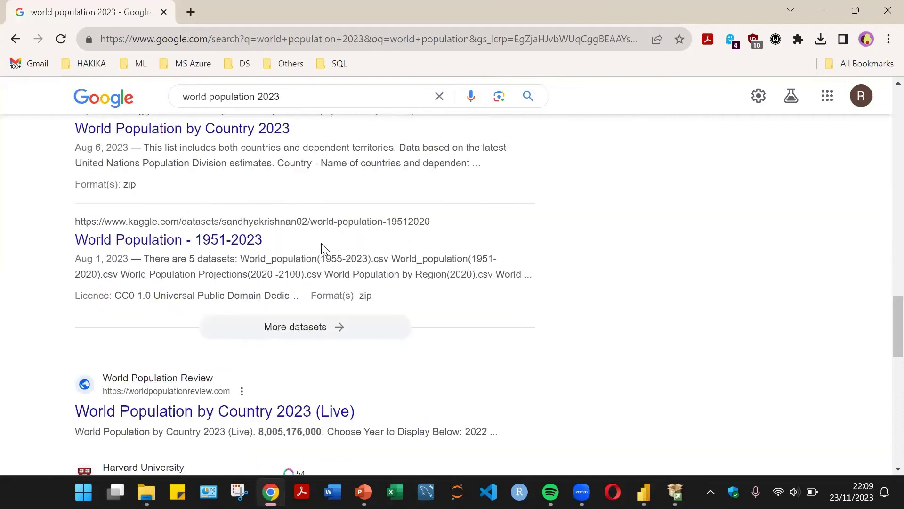
{"action": "left_click", "coordinate": [137, 331]}
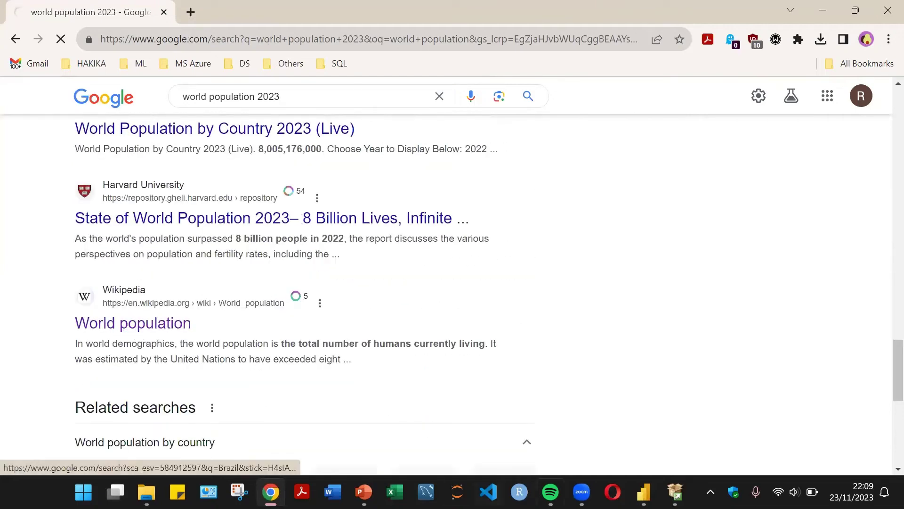
Look over the population tables in the Wikipedia article and copy its URL
{"action": "mouse_move", "coordinate": [644, 492]}
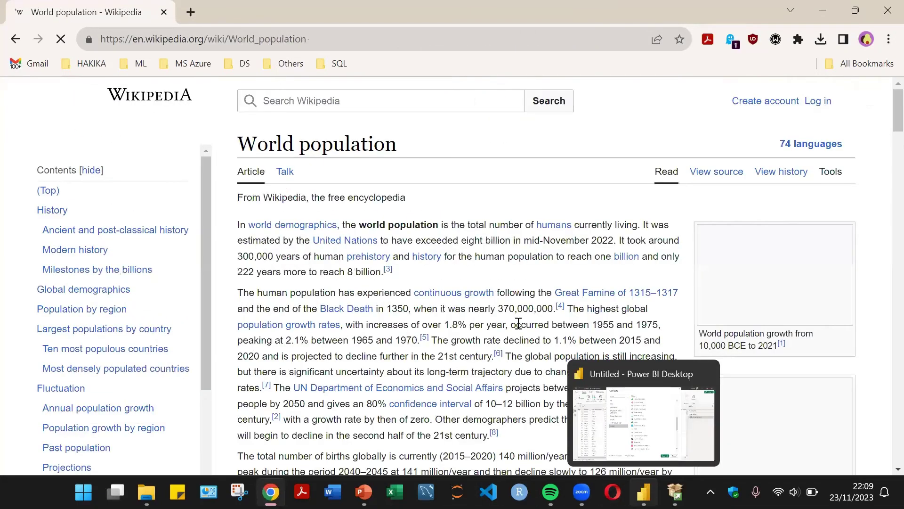
{"action": "scroll", "coordinate": [403, 133], "scroll_direction": "down", "scroll_amount": 20}
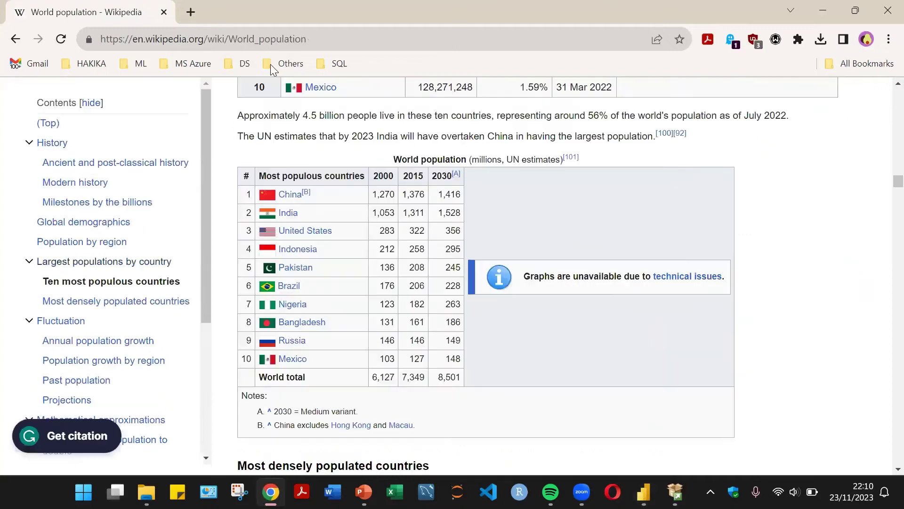
{"action": "key", "text": "ctrl+l"}
{"action": "key", "text": "ctrl+c"}
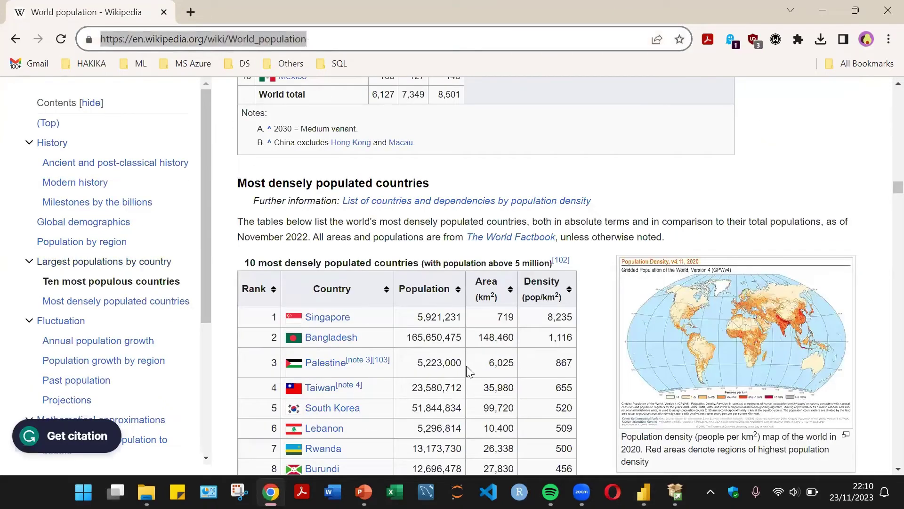
{"action": "scroll", "coordinate": [466, 362], "scroll_direction": "up", "scroll_amount": 1}
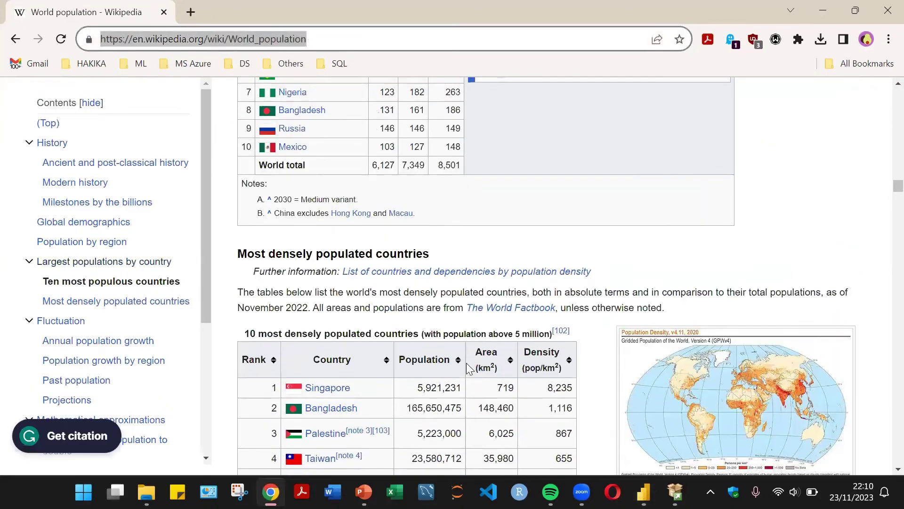
{"action": "scroll", "coordinate": [466, 362], "scroll_direction": "down", "scroll_amount": 2}
Switch back to Power BI Desktop and reopen the full list of data sources
{"action": "left_click", "coordinate": [643, 493]}
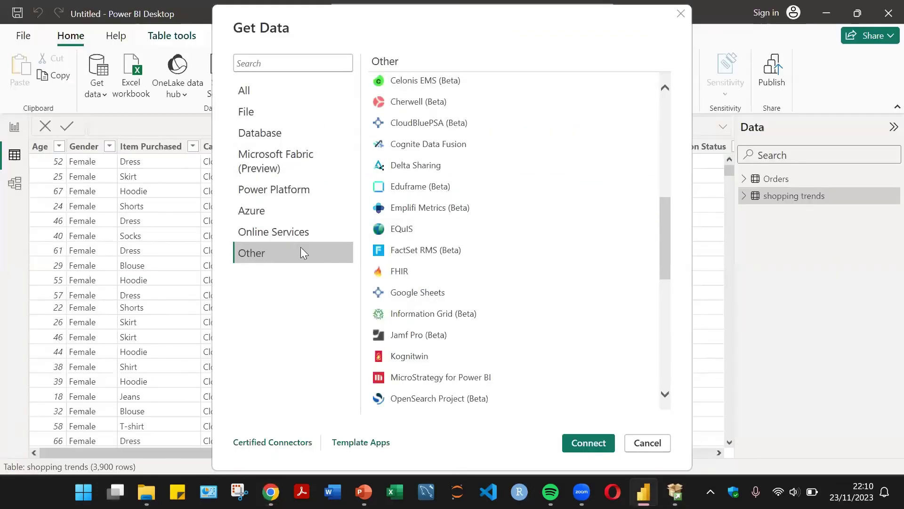
{"action": "scroll", "coordinate": [519, 208], "scroll_direction": "up", "scroll_amount": 10}
{"action": "key", "text": "Escape"}
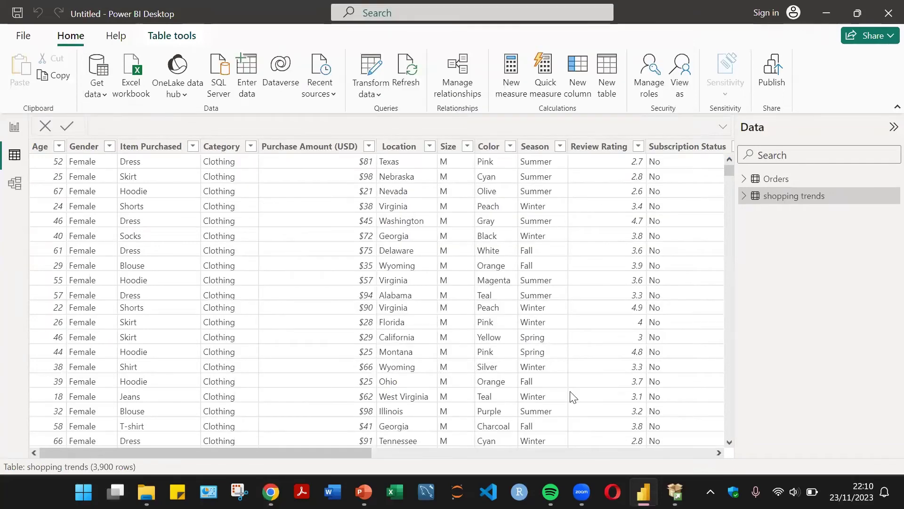
{"action": "key", "text": "Escape"}
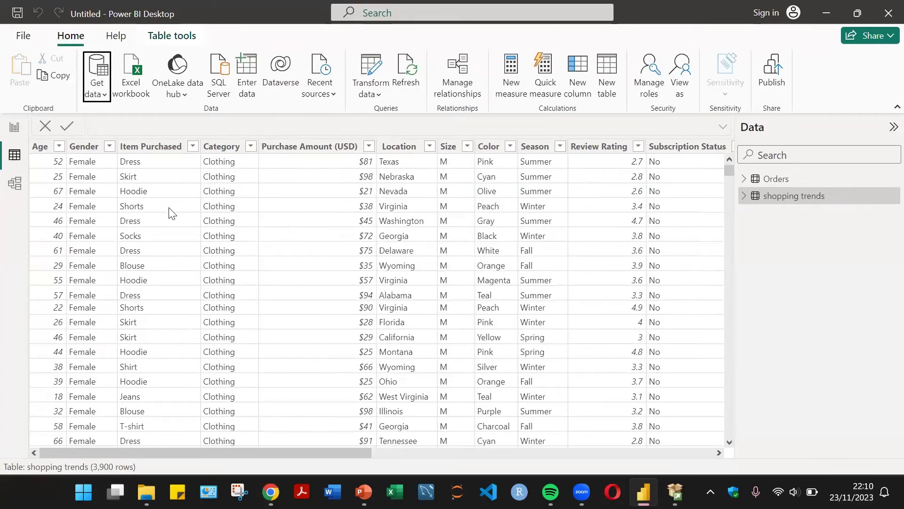
{"action": "key", "text": "Return"}
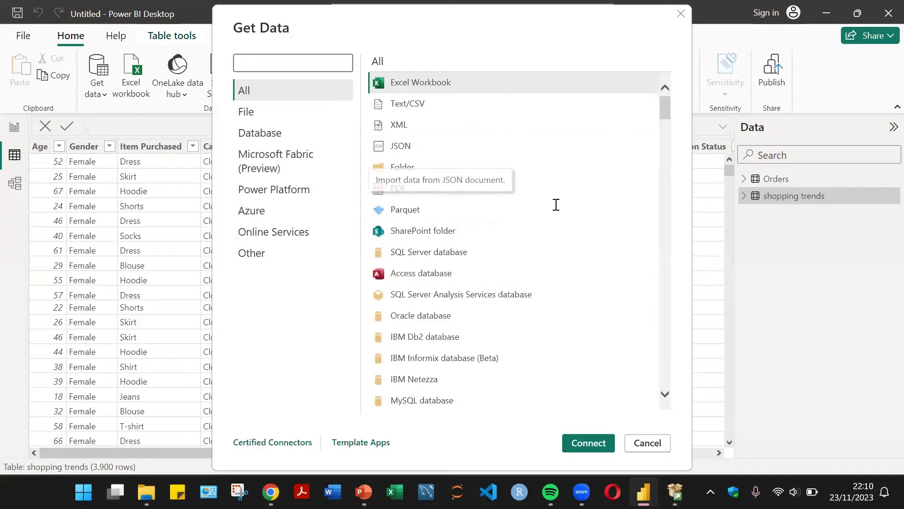
Search the data sources for "web" and open the Web connector's connection form
{"action": "scroll", "coordinate": [510, 256], "scroll_direction": "down", "scroll_amount": 10}
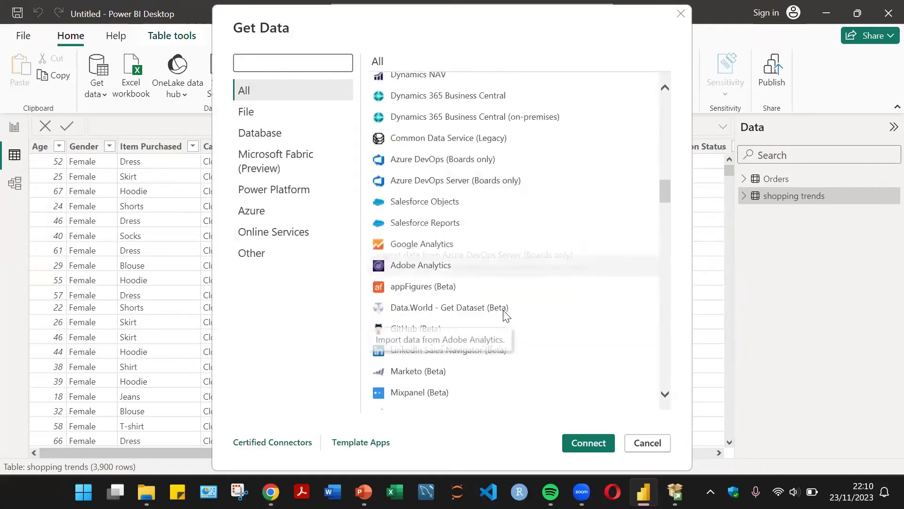
{"action": "scroll", "coordinate": [499, 244], "scroll_direction": "up", "scroll_amount": 5}
{"action": "scroll", "coordinate": [448, 115], "scroll_direction": "down", "scroll_amount": 5}
{"action": "left_click", "coordinate": [254, 64]}
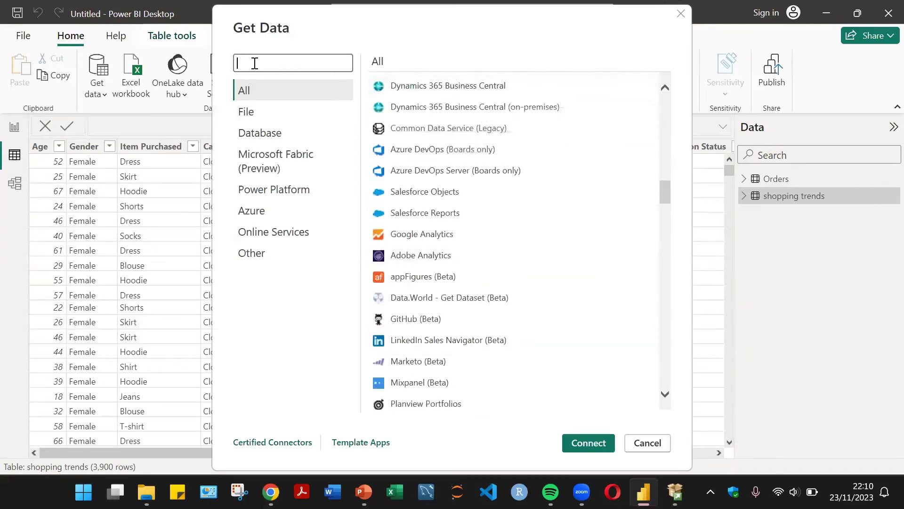
{"action": "type", "text": "web"}
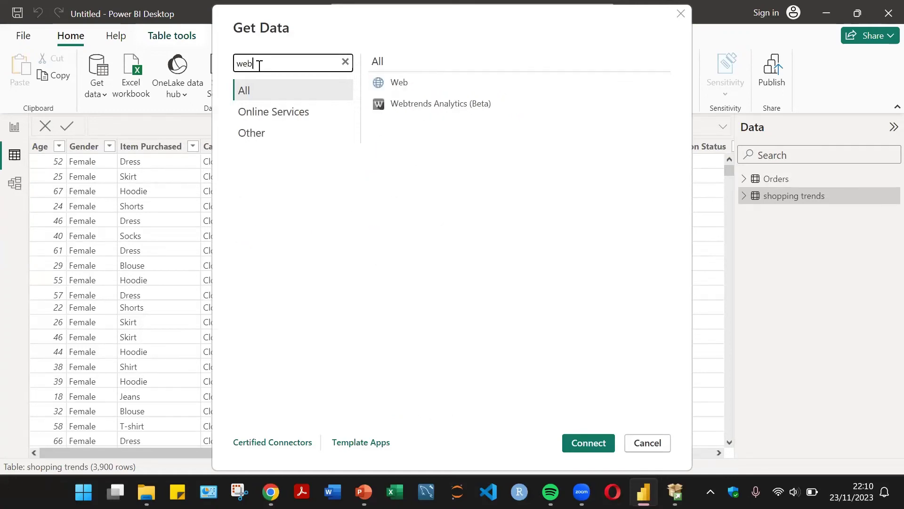
{"action": "double_click", "coordinate": [476, 85]}
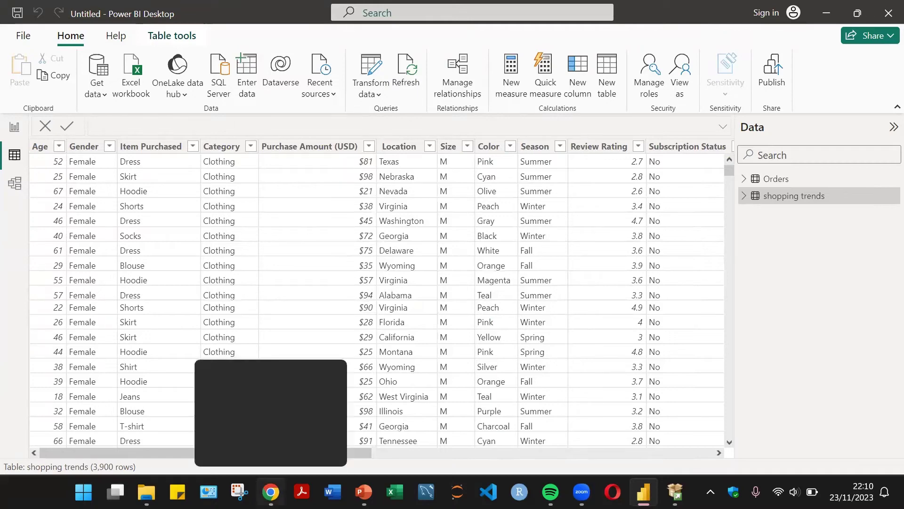
{"action": "left_click", "coordinate": [260, 415]}
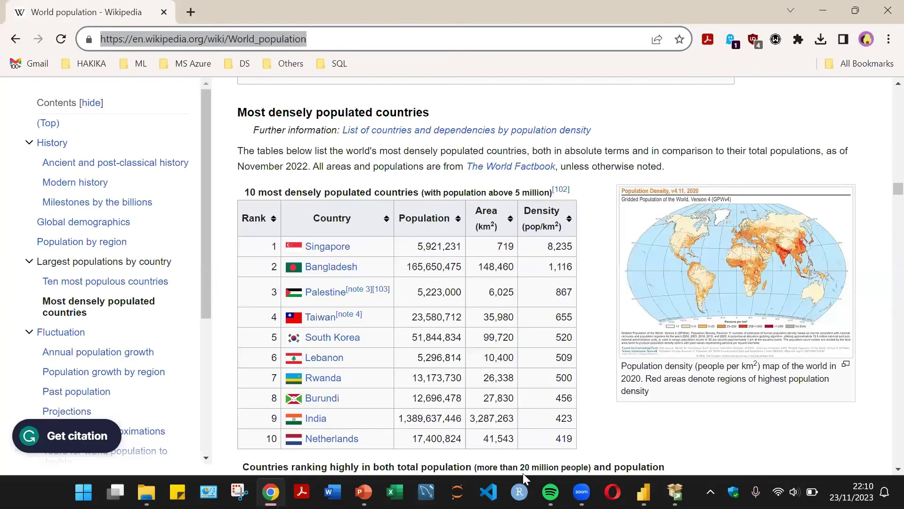
{"action": "key", "text": "alt+Tab"}
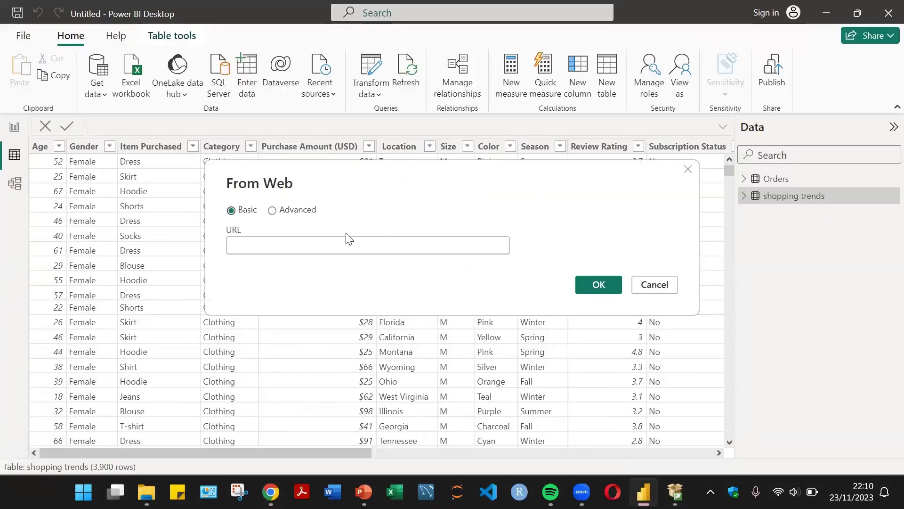
{"action": "key", "text": "ctrl+v"}
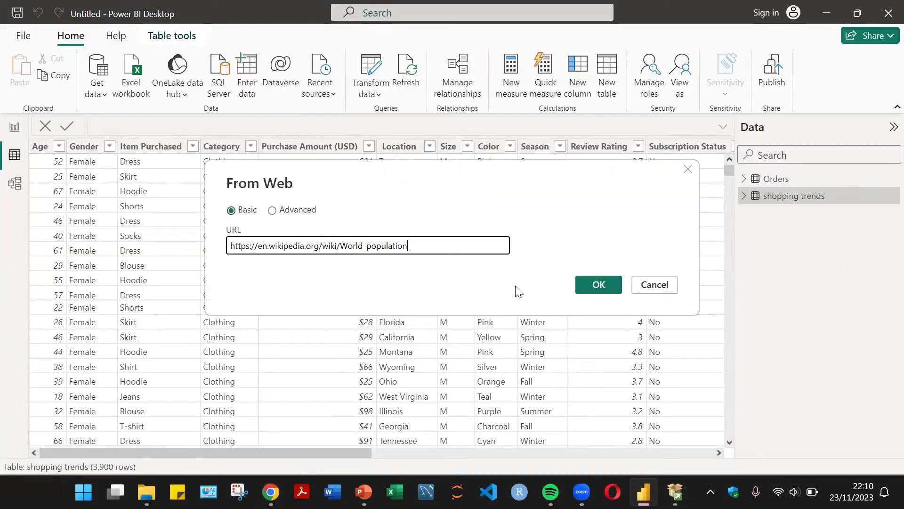
{"action": "left_click", "coordinate": [600, 285]}
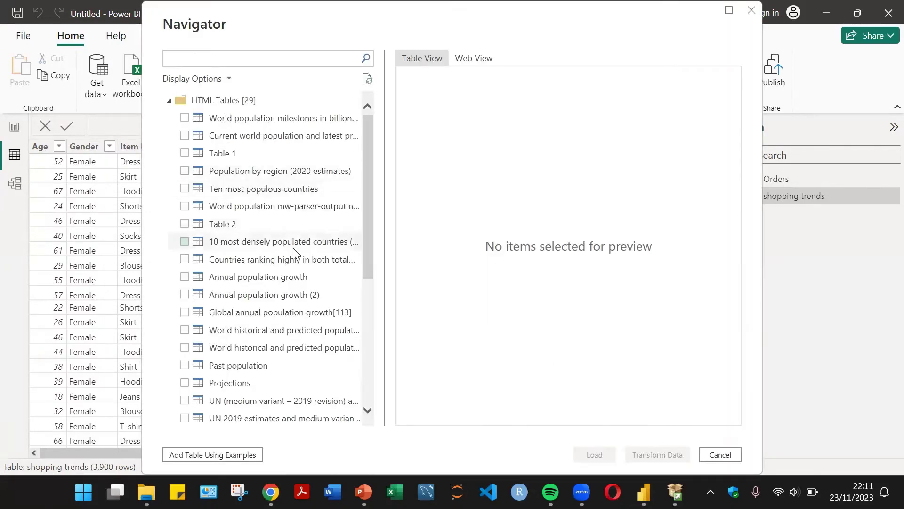
{"action": "scroll", "coordinate": [234, 238], "scroll_direction": "down", "scroll_amount": 2}
{"action": "scroll", "coordinate": [234, 238], "scroll_direction": "down", "scroll_amount": 5}
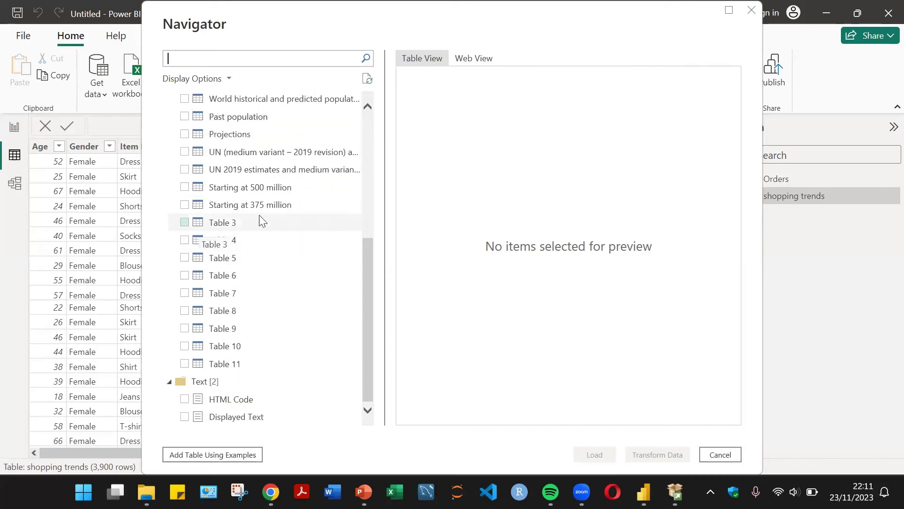
{"action": "scroll", "coordinate": [258, 218], "scroll_direction": "up", "scroll_amount": 7}
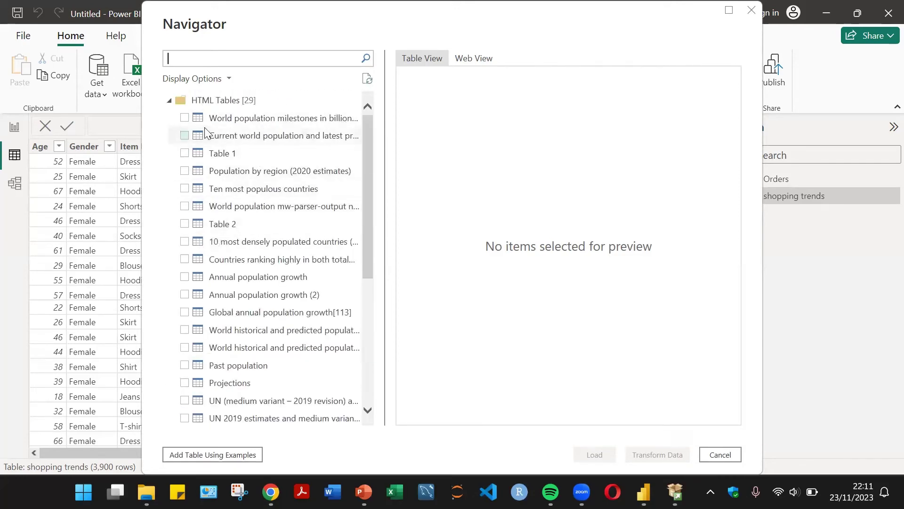
Mark the World population milestones in billions and 10 most densely populated countries tables for import
{"action": "left_click", "coordinate": [185, 117]}
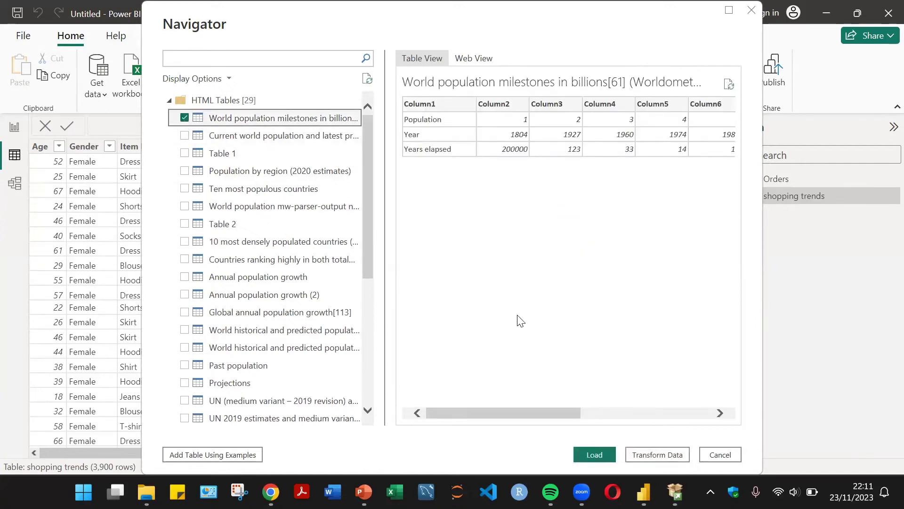
{"action": "left_click_drag", "start_coordinate": [522, 412], "coordinate": [409, 391]}
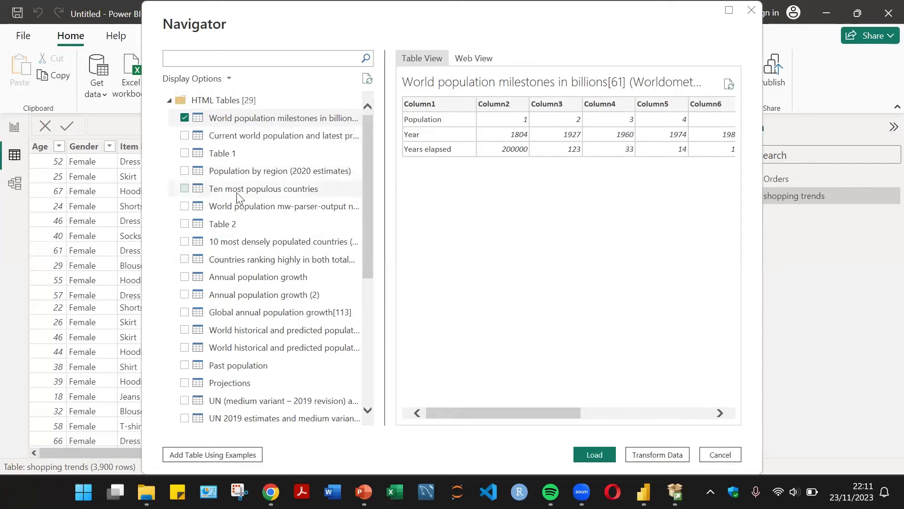
{"action": "scroll", "coordinate": [214, 198], "scroll_direction": "down", "scroll_amount": 1}
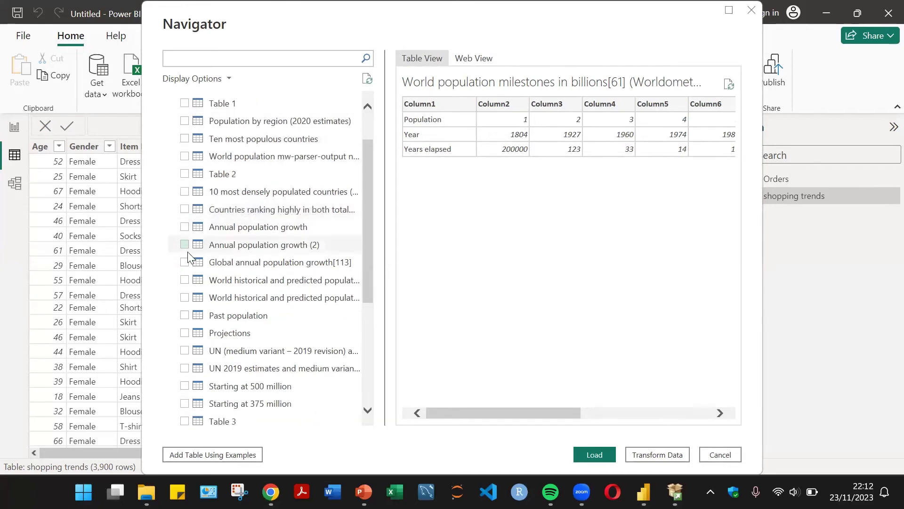
{"action": "left_click", "coordinate": [185, 192]}
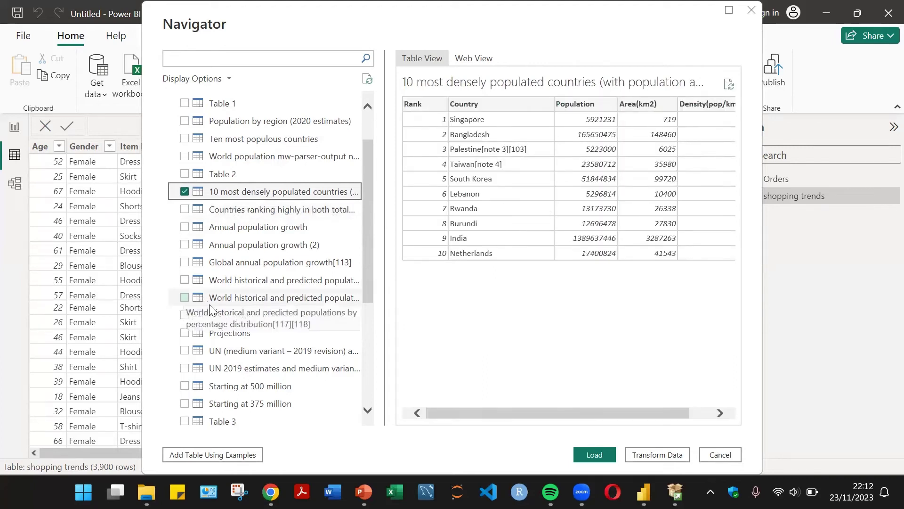
Preview Table 4, the countries ranking highly in total population, and Past population, leaving all three out of the import selection
{"action": "scroll", "coordinate": [211, 301], "scroll_direction": "down", "scroll_amount": 2}
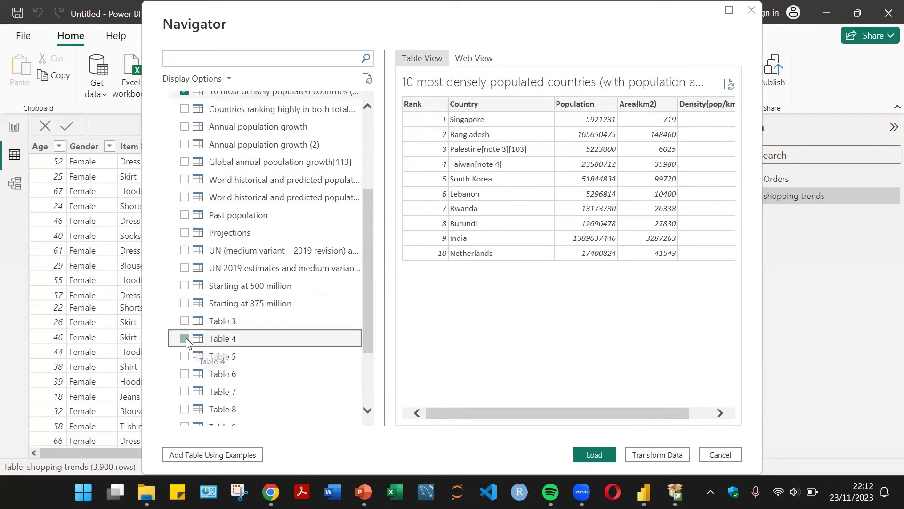
{"action": "left_click", "coordinate": [185, 339]}
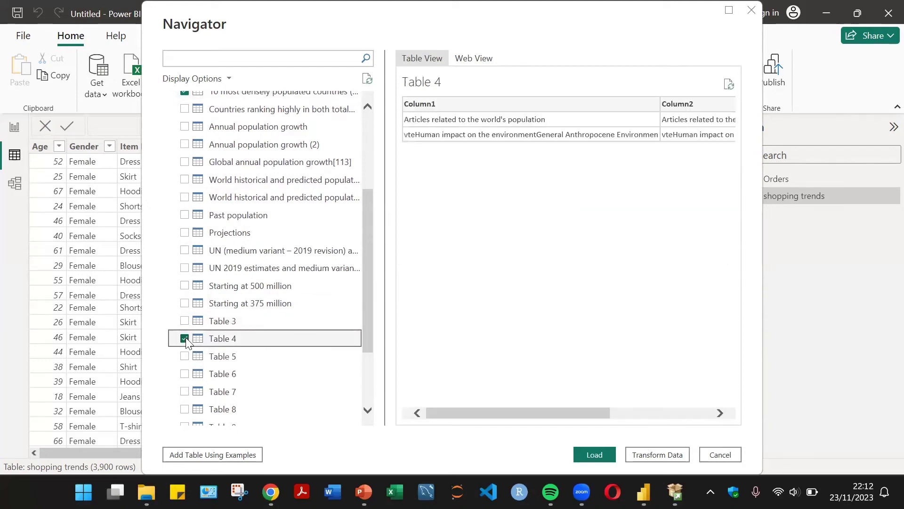
{"action": "left_click", "coordinate": [185, 339]}
{"action": "scroll", "coordinate": [210, 208], "scroll_direction": "up", "scroll_amount": 1}
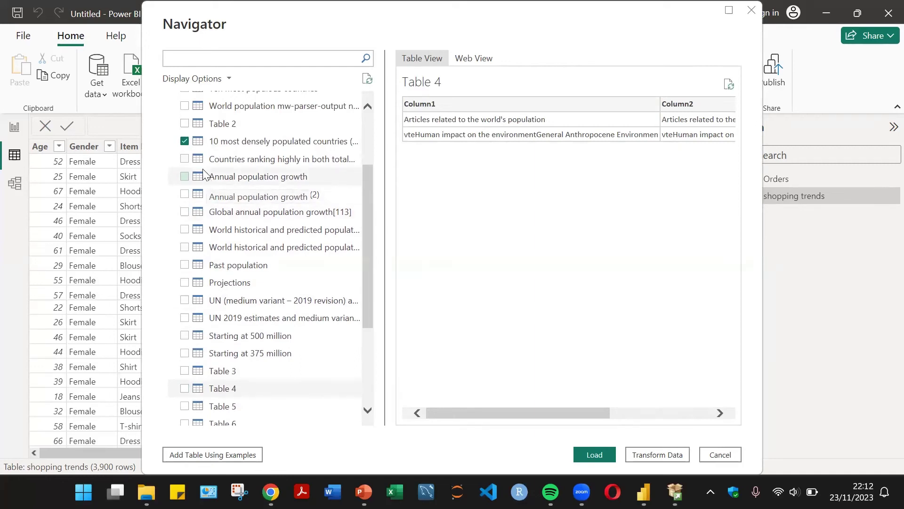
{"action": "left_click", "coordinate": [190, 160]}
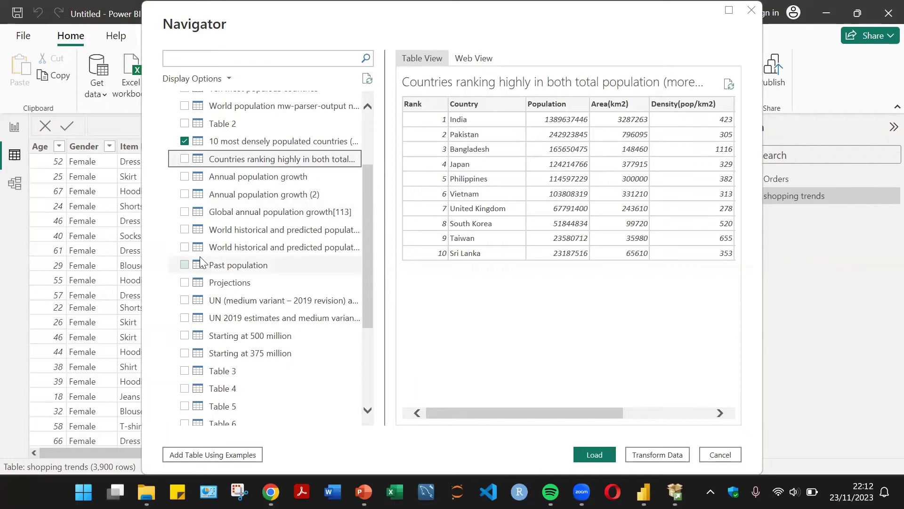
{"action": "scroll", "coordinate": [197, 213], "scroll_direction": "down", "scroll_amount": 1}
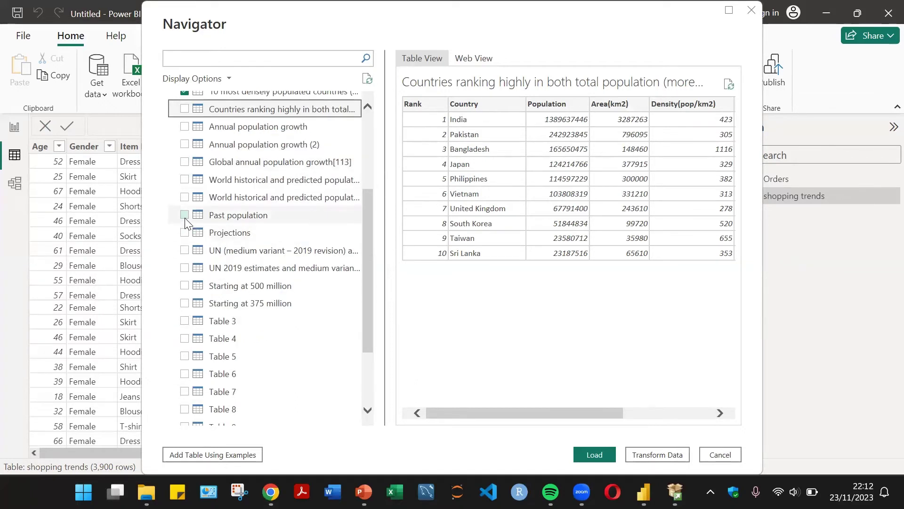
{"action": "left_click", "coordinate": [184, 216]}
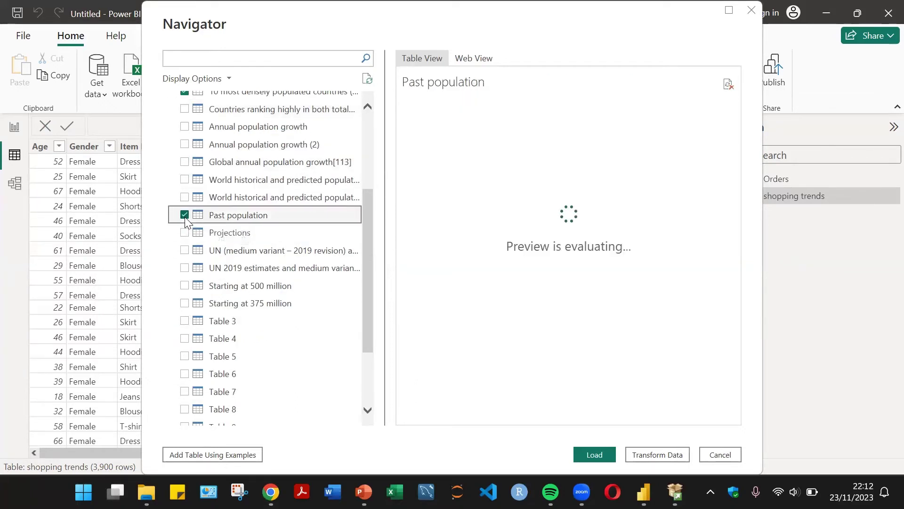
{"action": "left_click", "coordinate": [184, 216]}
Add the World historical and predicted populations by percentage distribution table to the selection and open the selected tables in Power Query Editor
{"action": "left_click", "coordinate": [184, 198]}
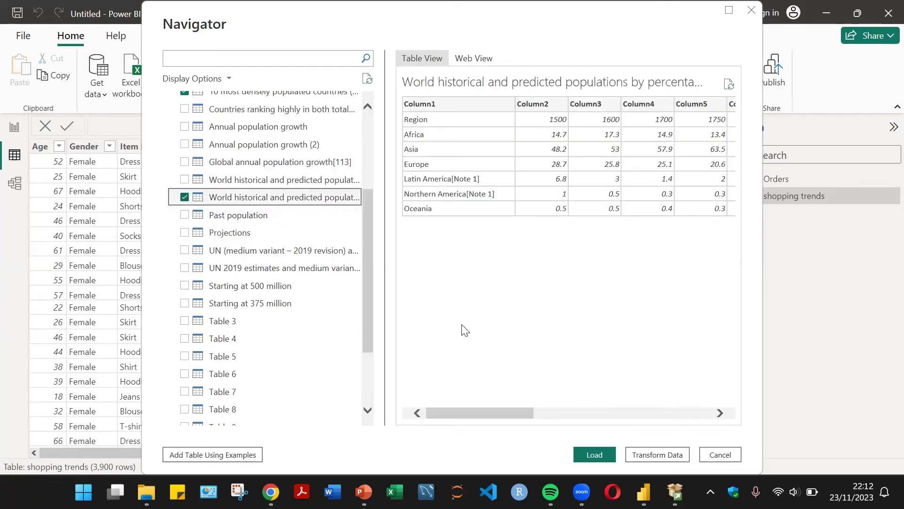
{"action": "key", "text": "alt+Tab"}
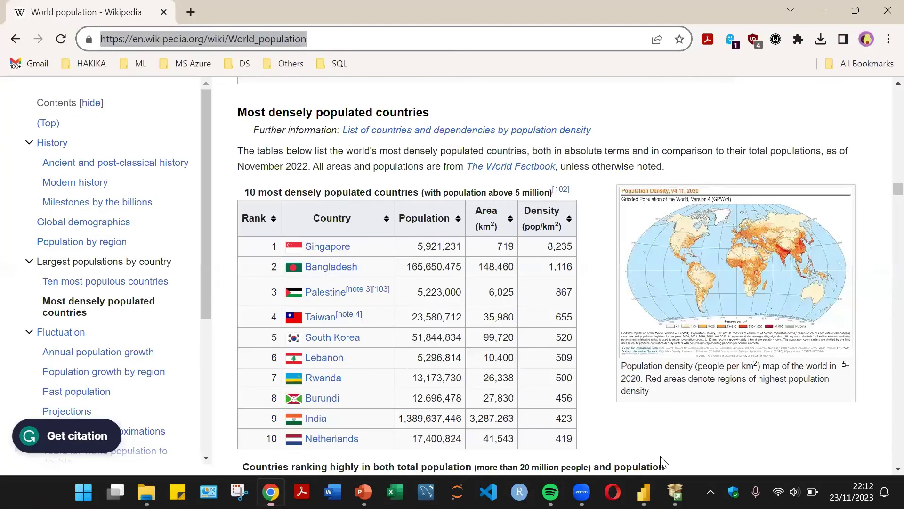
{"action": "key", "text": "alt+Tab"}
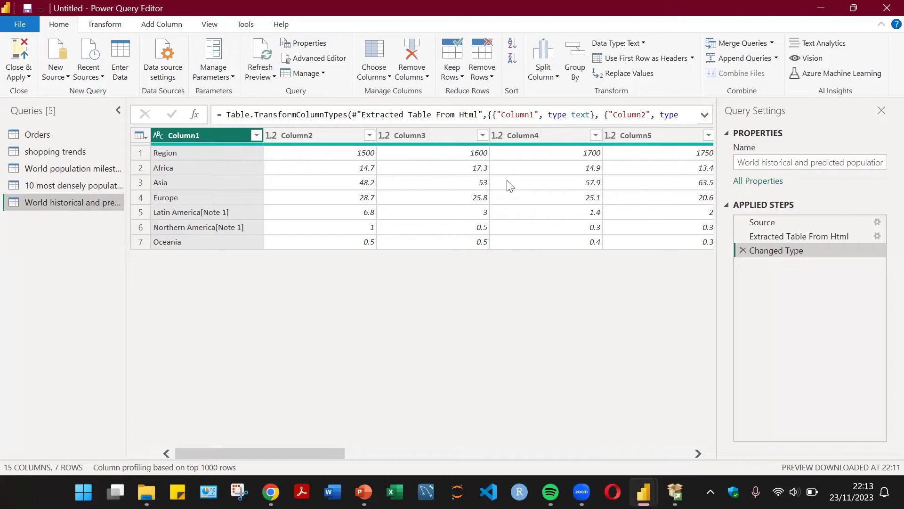
Use the first row as headers in the World historical and predicted populations query and review its year columns
{"action": "scroll", "coordinate": [472, 416], "scroll_direction": "right", "scroll_amount": 3}
{"action": "scroll", "coordinate": [469, 417], "scroll_direction": "right", "scroll_amount": 5}
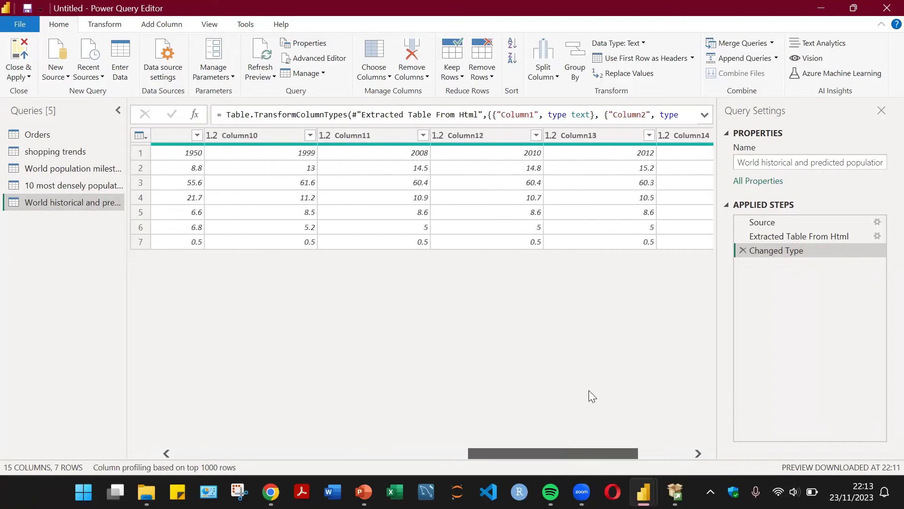
{"action": "scroll", "coordinate": [479, 406], "scroll_direction": "left", "scroll_amount": 8}
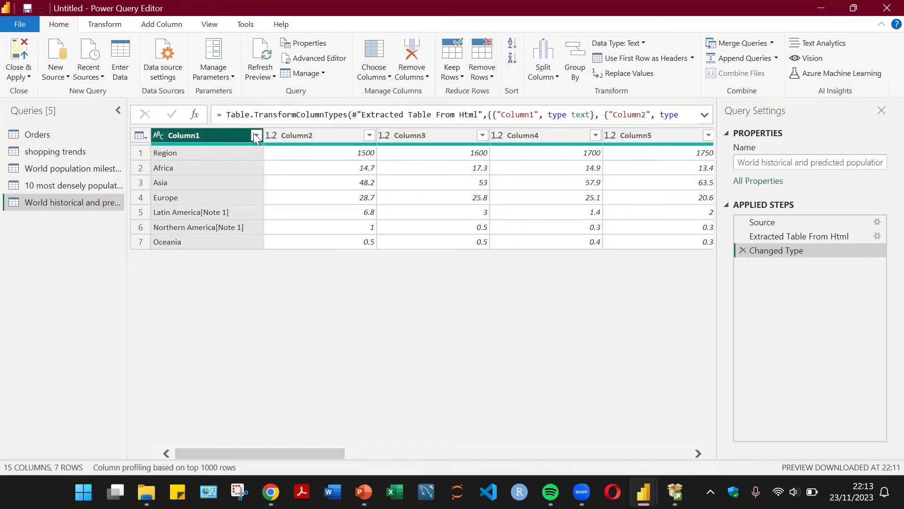
{"action": "left_click", "coordinate": [642, 59]}
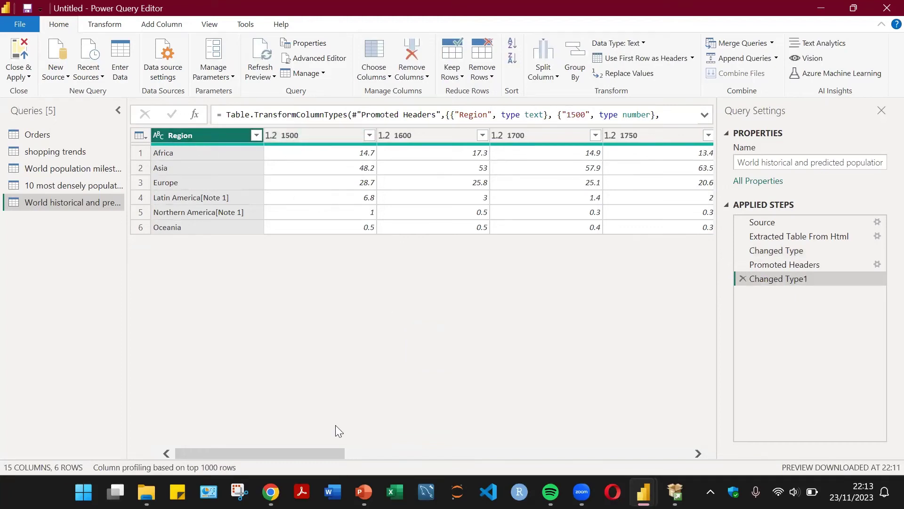
{"action": "left_click_drag", "start_coordinate": [327, 456], "coordinate": [752, 397]}
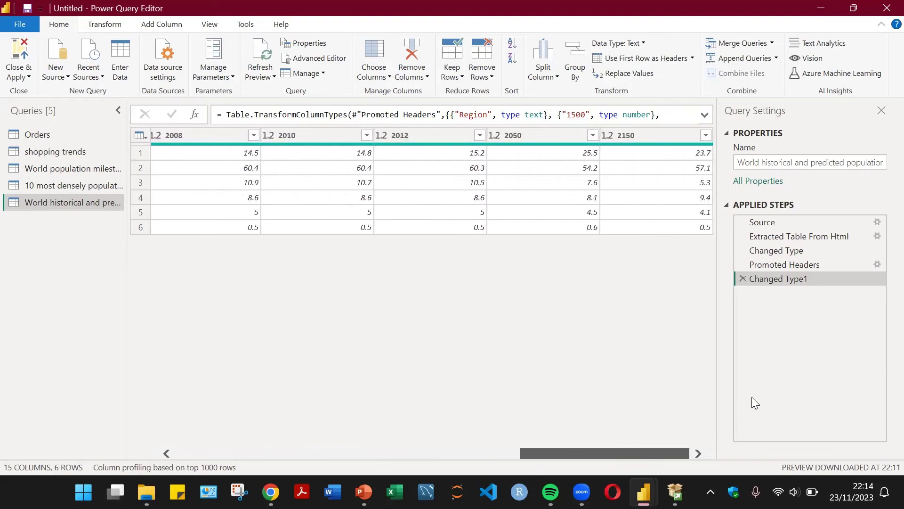
{"action": "left_click_drag", "start_coordinate": [752, 397], "coordinate": [6, 450]}
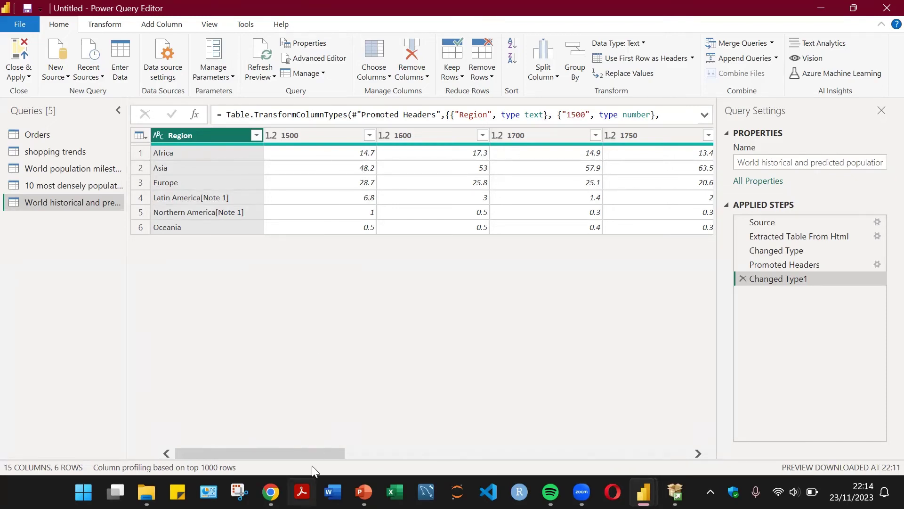
{"action": "left_click_drag", "start_coordinate": [321, 454], "coordinate": [843, 435]}
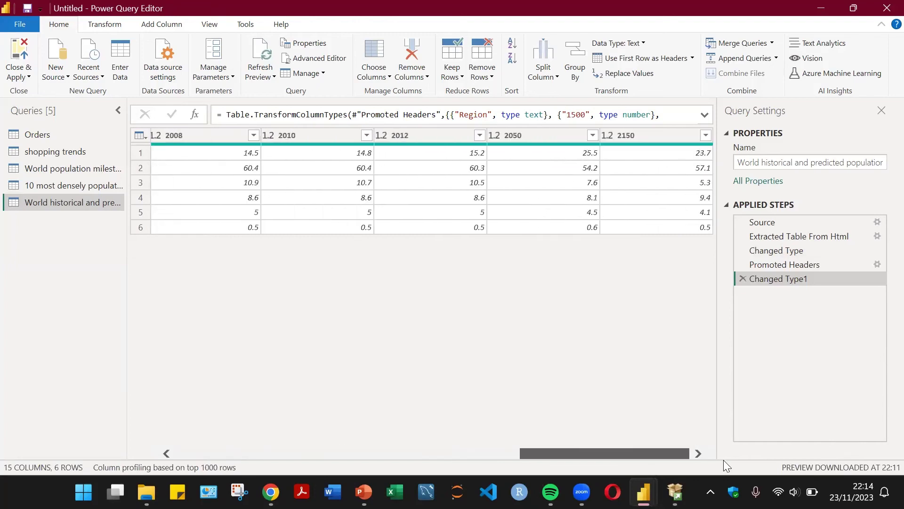
Remove the Rank column from the 10 most densely populated countries query
{"action": "left_click", "coordinate": [59, 186]}
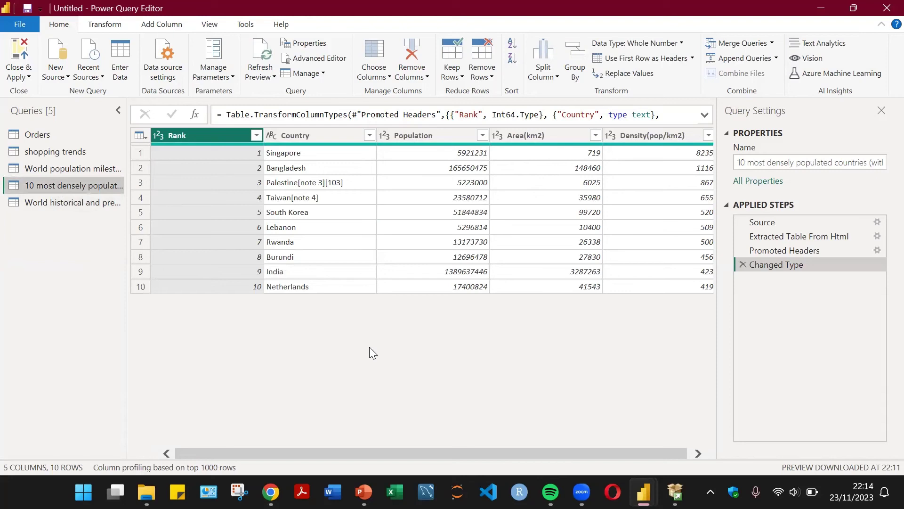
{"action": "left_click", "coordinate": [257, 136]}
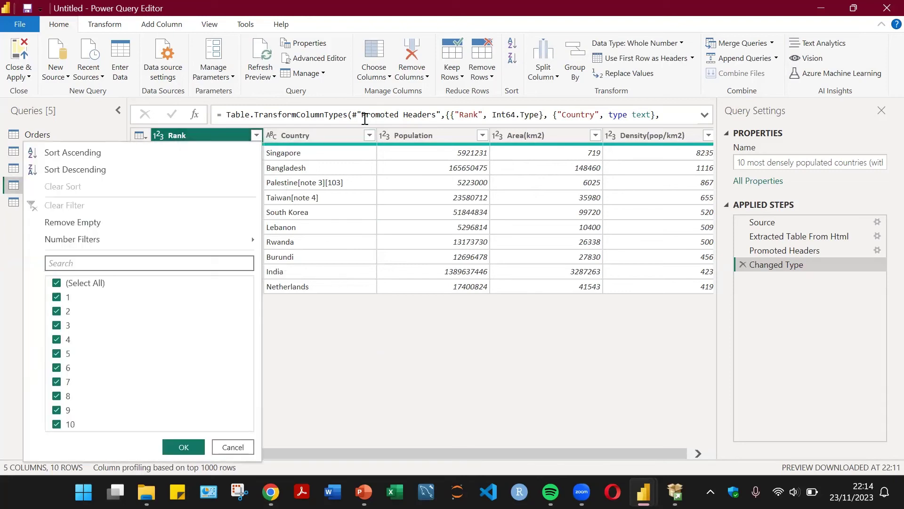
{"action": "left_click", "coordinate": [227, 135]}
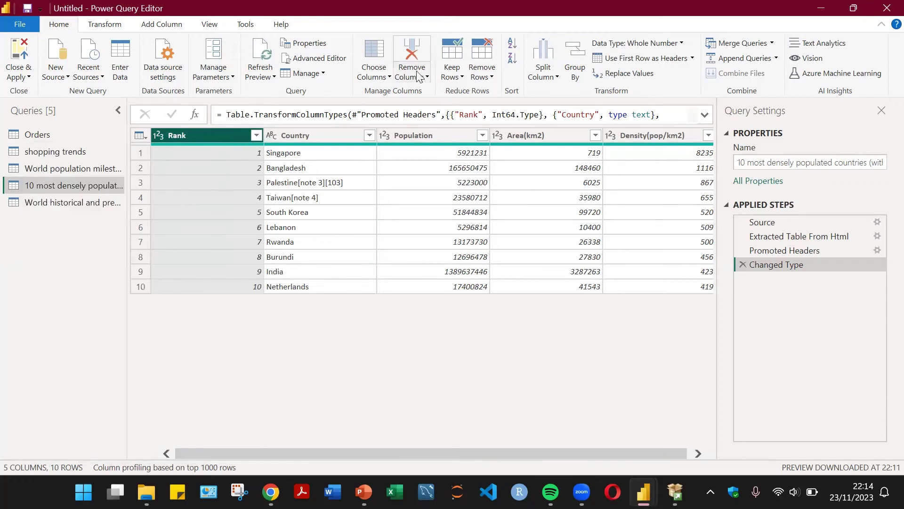
{"action": "left_click", "coordinate": [412, 55]}
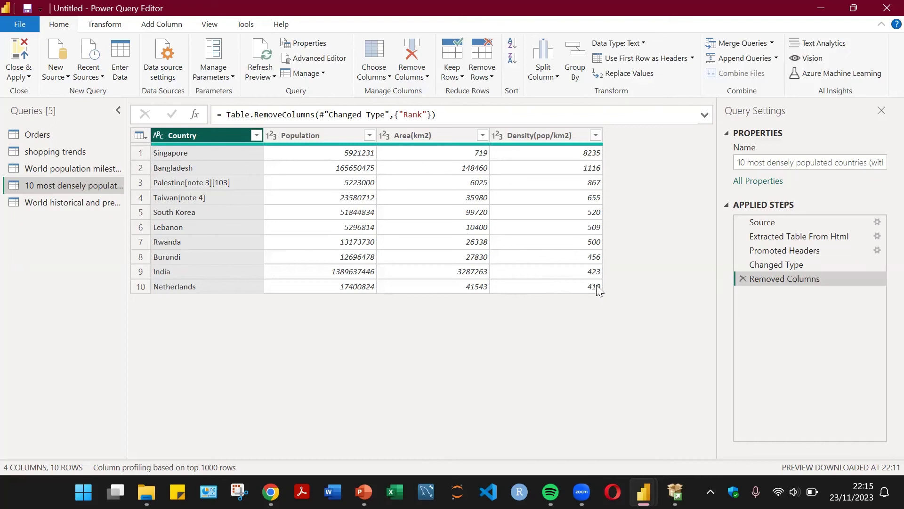
Transpose the World population milestones query and use its first row as headers
{"action": "left_click", "coordinate": [54, 167]}
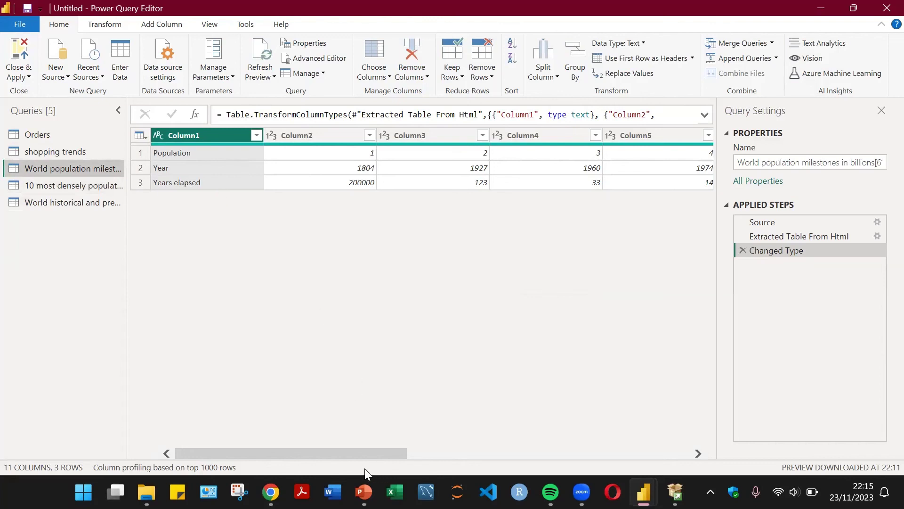
{"action": "left_click_drag", "start_coordinate": [376, 454], "coordinate": [119, 407]}
{"action": "left_click_drag", "start_coordinate": [333, 452], "coordinate": [701, 458]}
{"action": "left_click_drag", "start_coordinate": [773, 457], "coordinate": [264, 471]}
{"action": "left_click", "coordinate": [108, 24]}
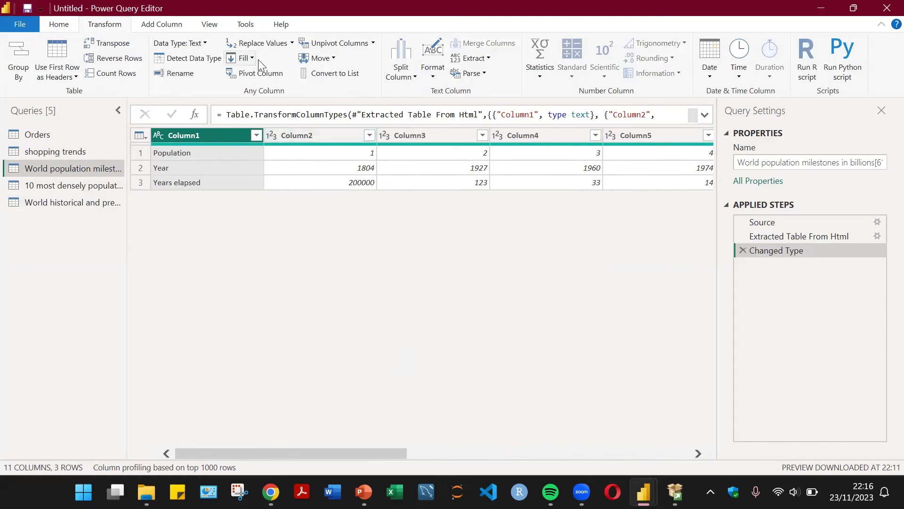
{"action": "left_click", "coordinate": [113, 43]}
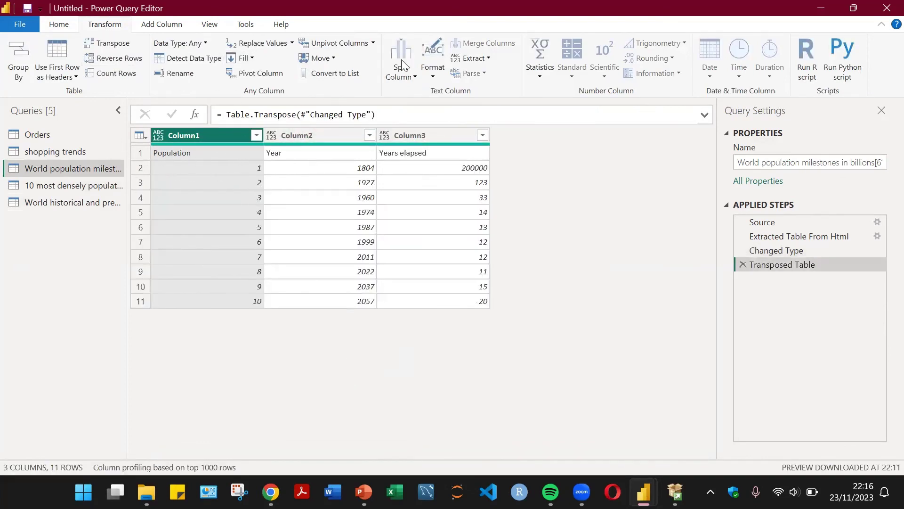
{"action": "left_click", "coordinate": [57, 55]}
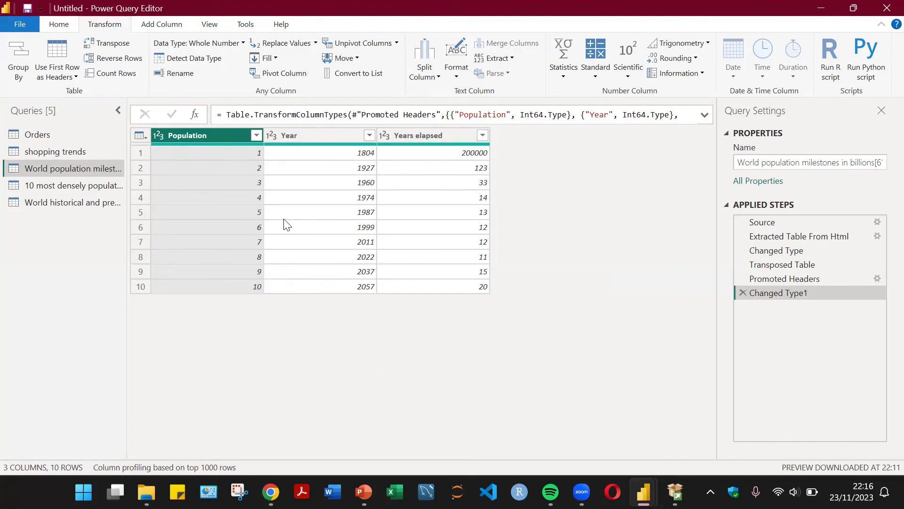
Close Power Query Editor and apply the changes to load the population tables into the data model
{"action": "left_click", "coordinate": [64, 27]}
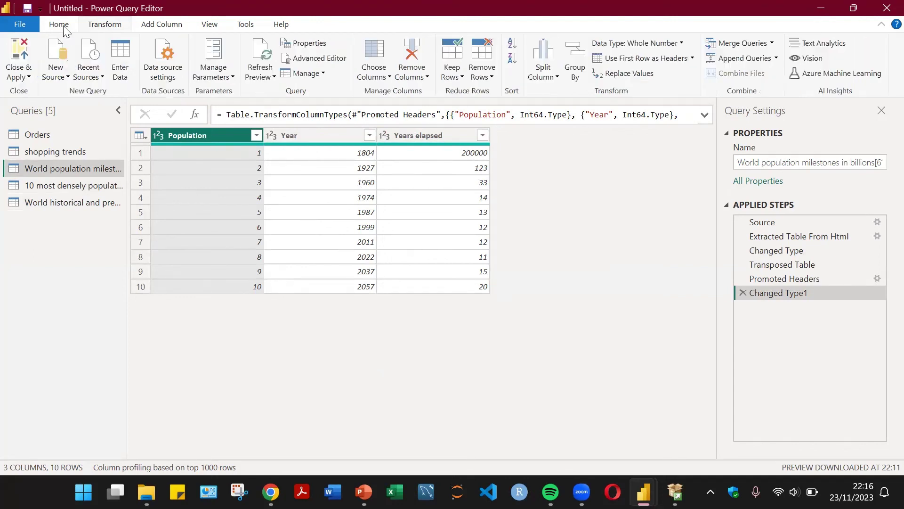
{"action": "left_click", "coordinate": [21, 51]}
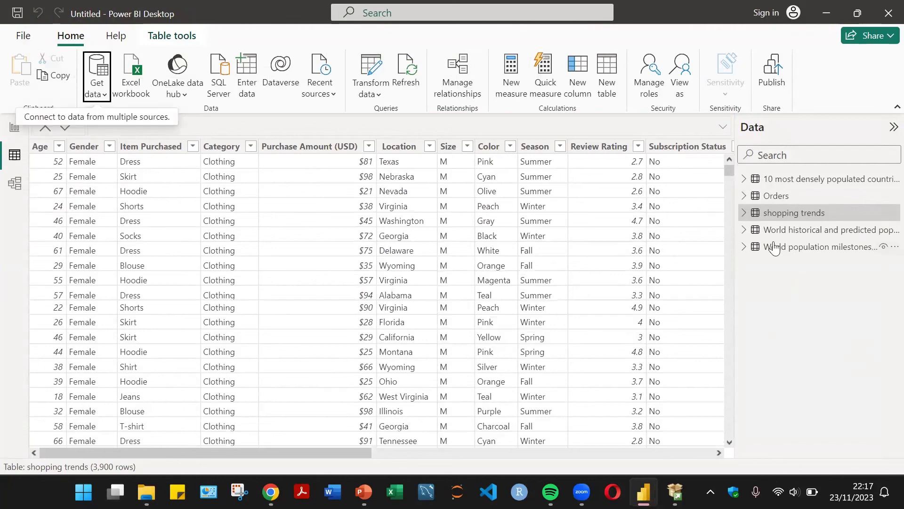
View the loaded World historical and predicted populations data, and expand the field list of the shopping trends table
{"action": "left_click", "coordinate": [745, 230]}
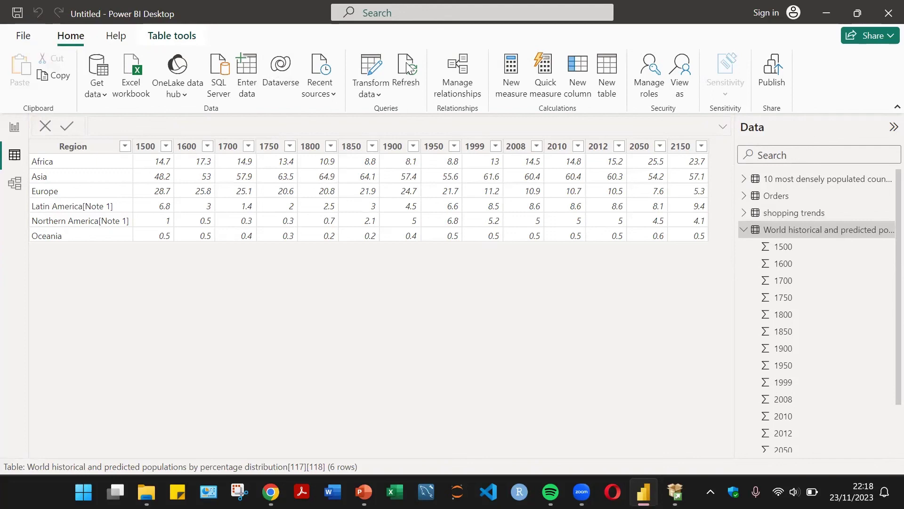
{"action": "left_click", "coordinate": [777, 230]}
{"action": "left_click", "coordinate": [773, 214]}
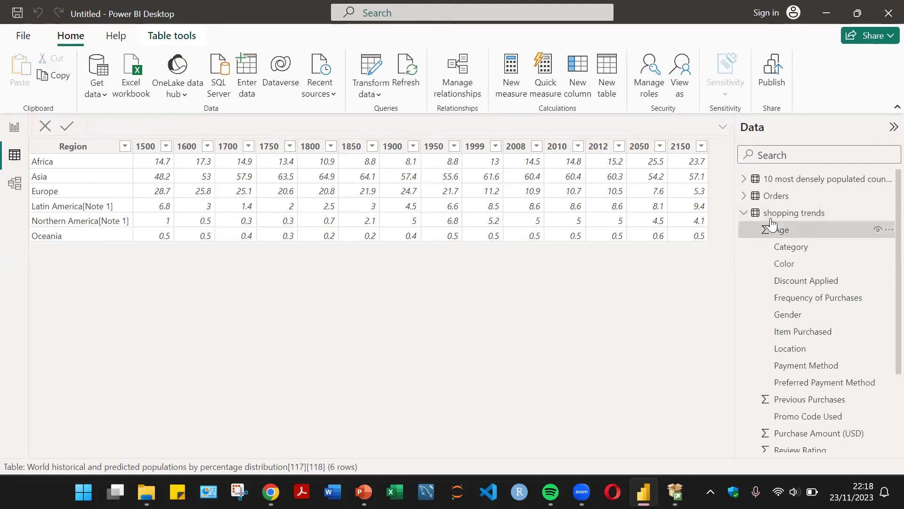